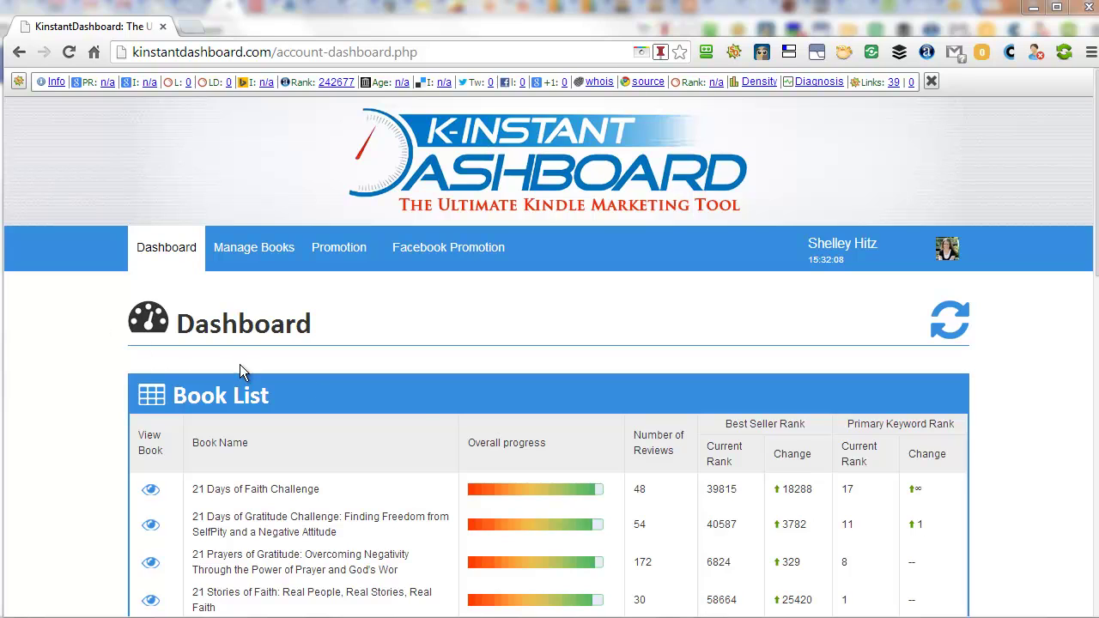
Look through the whole Book List, examining each book's progress, reviews, best seller rank and primary keyword rank.
scroll(1087, 233, down, 2)
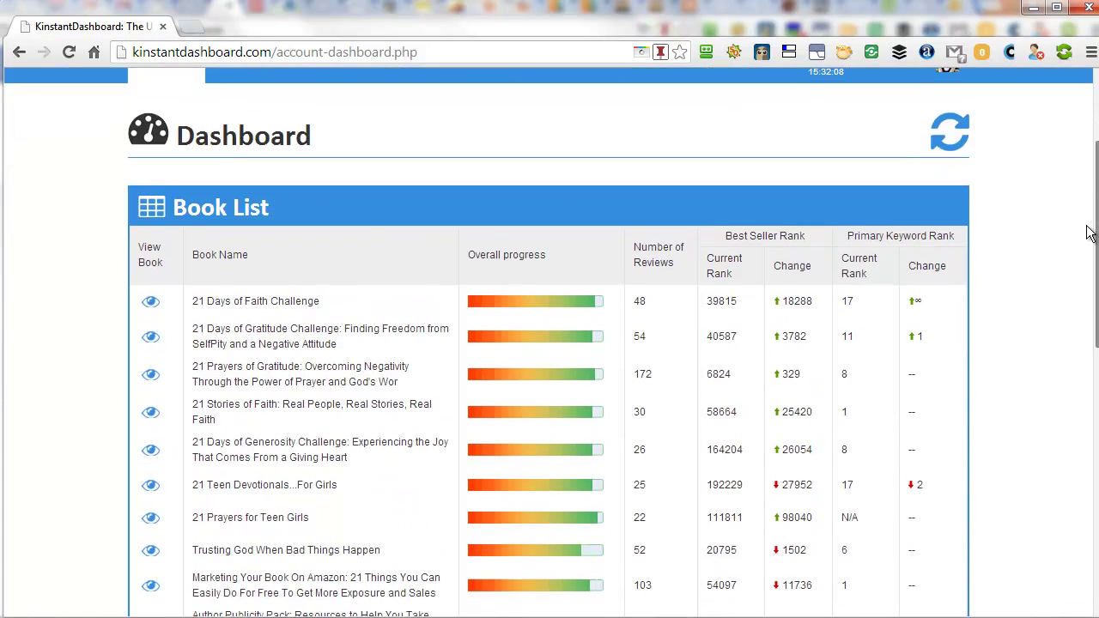
scroll(1088, 234, down, 8)
scroll(1087, 234, up, 3)
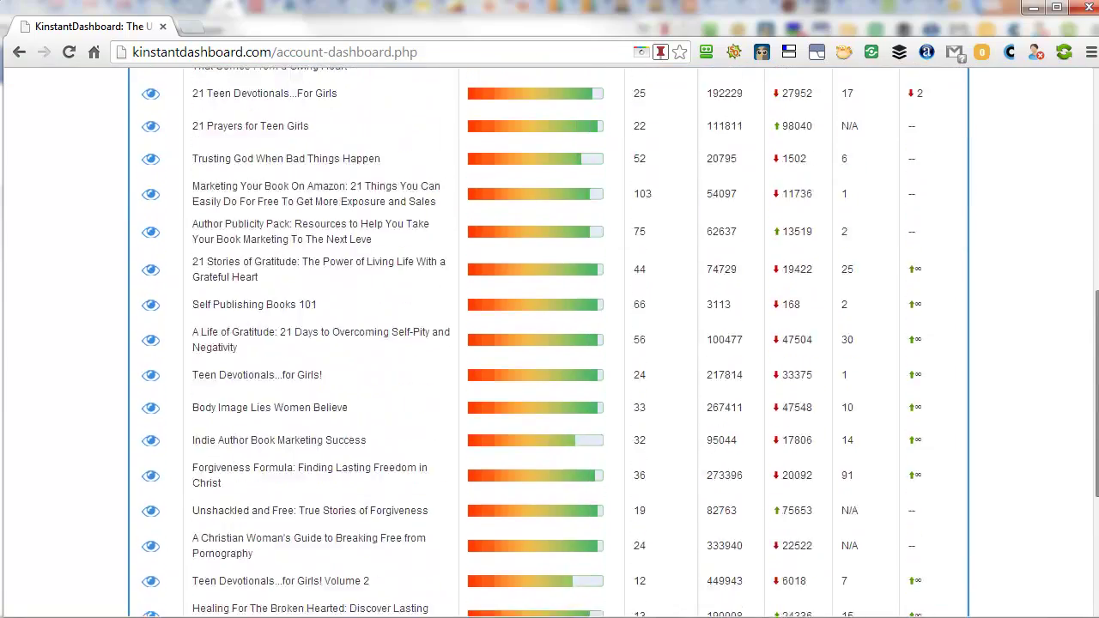
scroll(880, 216, up, 8)
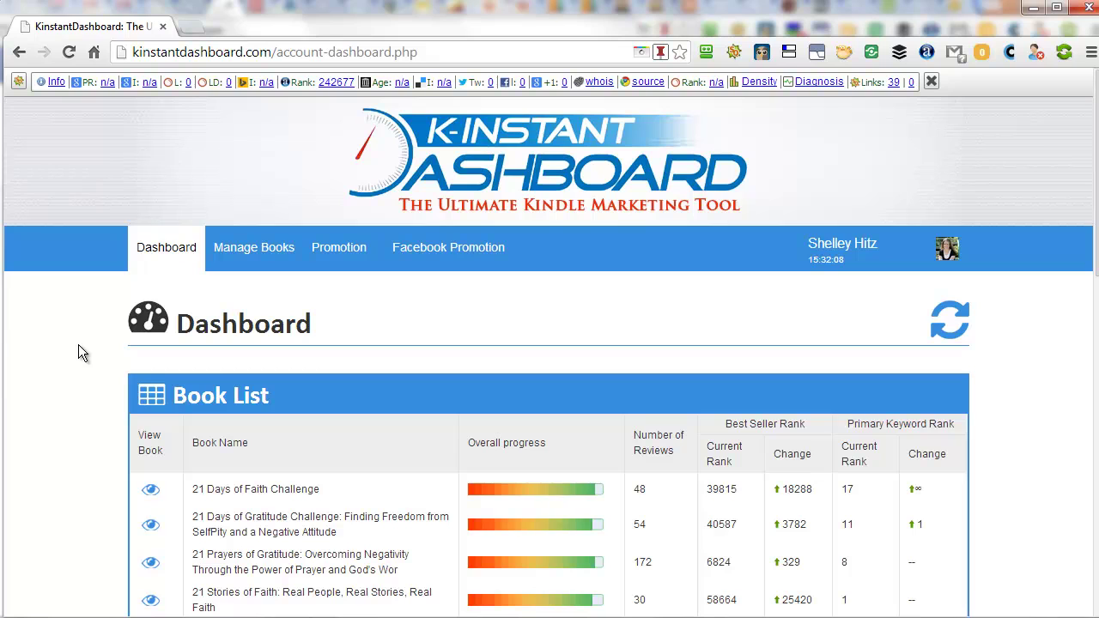
scroll(83, 350, down, 2)
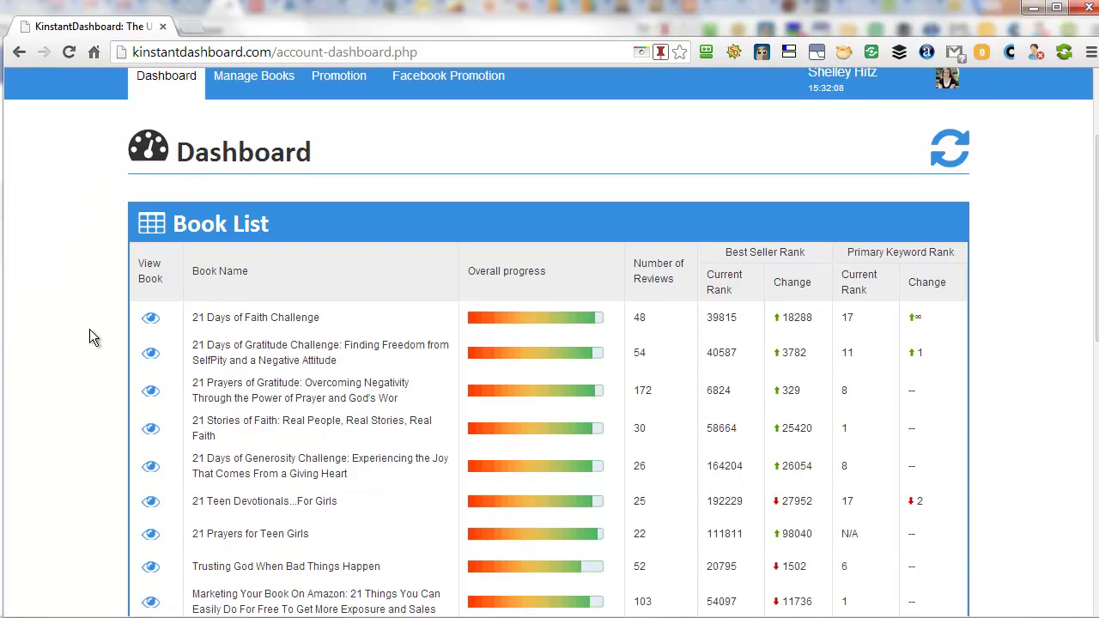
scroll(86, 297, up, 2)
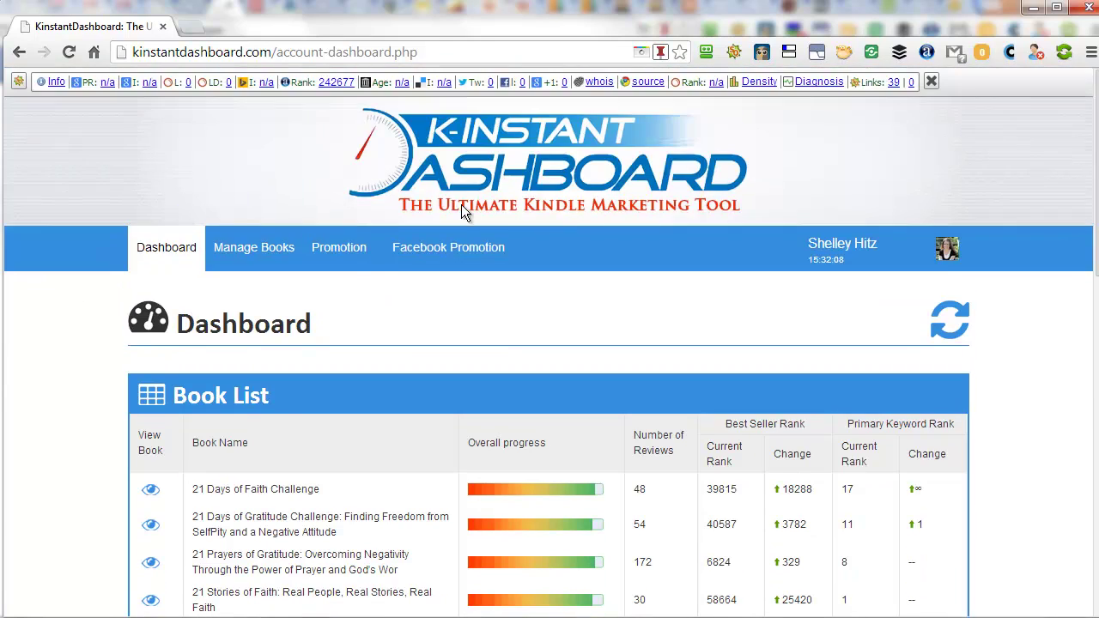
scroll(380, 388, down, 3)
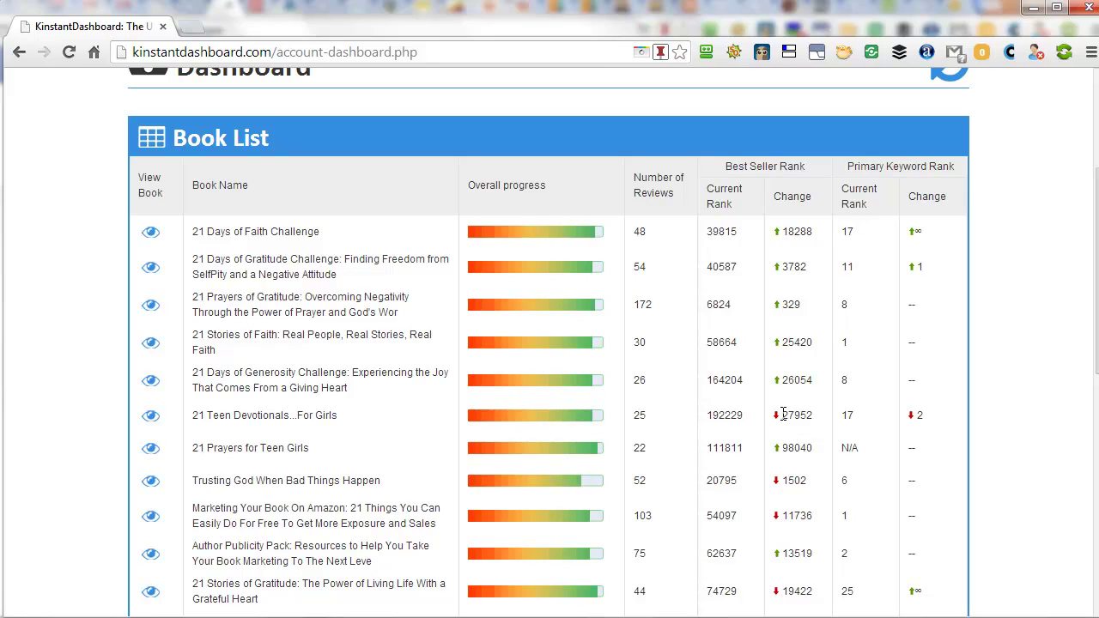
drag(779, 415, 831, 423)
click(807, 416)
scroll(716, 397, down, 6)
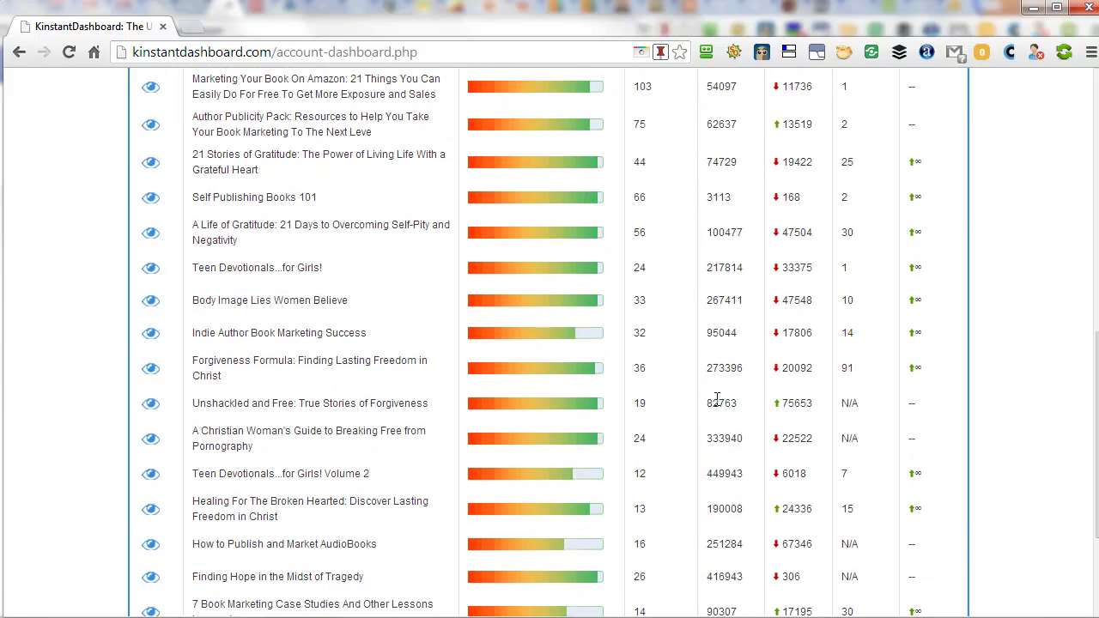
scroll(717, 397, down, 1)
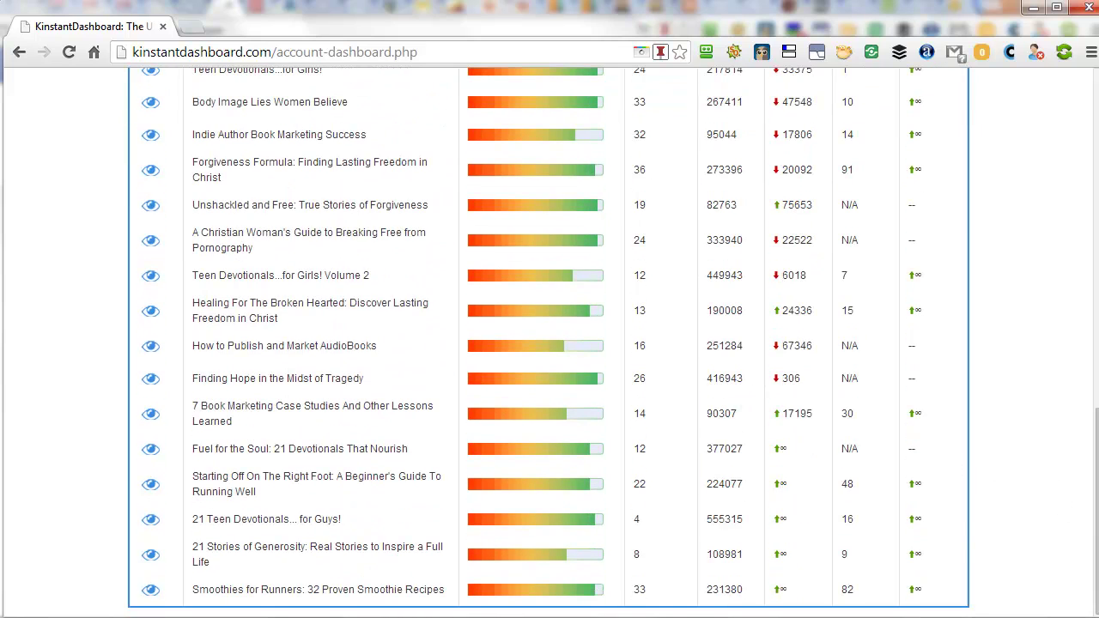
drag(1097, 530, 1073, 177)
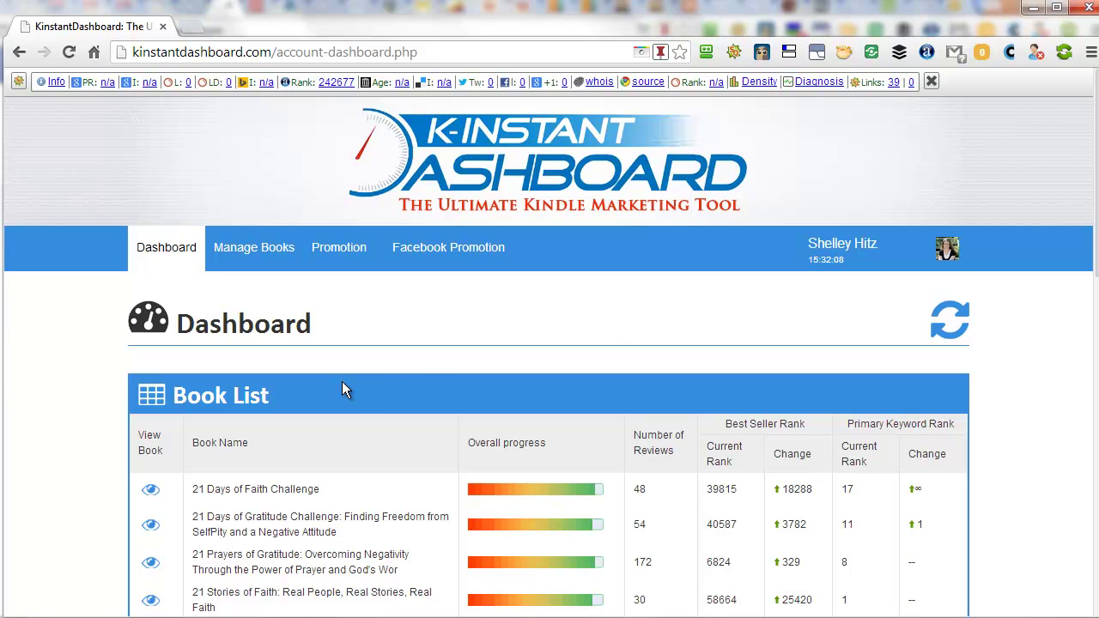
Open the details of the book 21 Days of Faith Challenge and review its marketing checklist through to the last item.
click(151, 493)
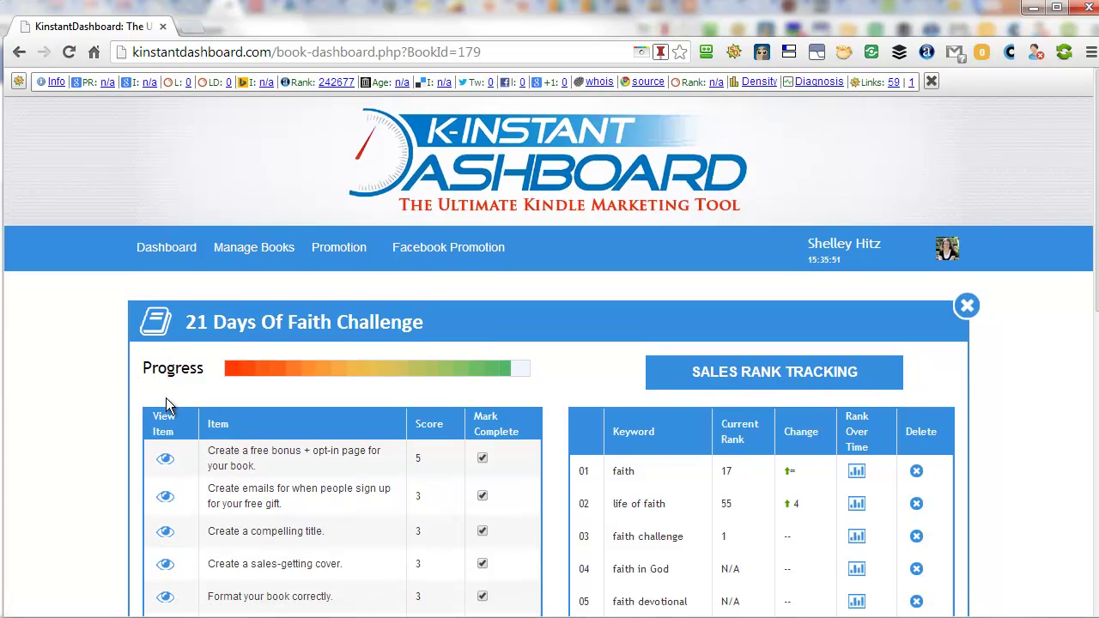
scroll(169, 395, down, 1)
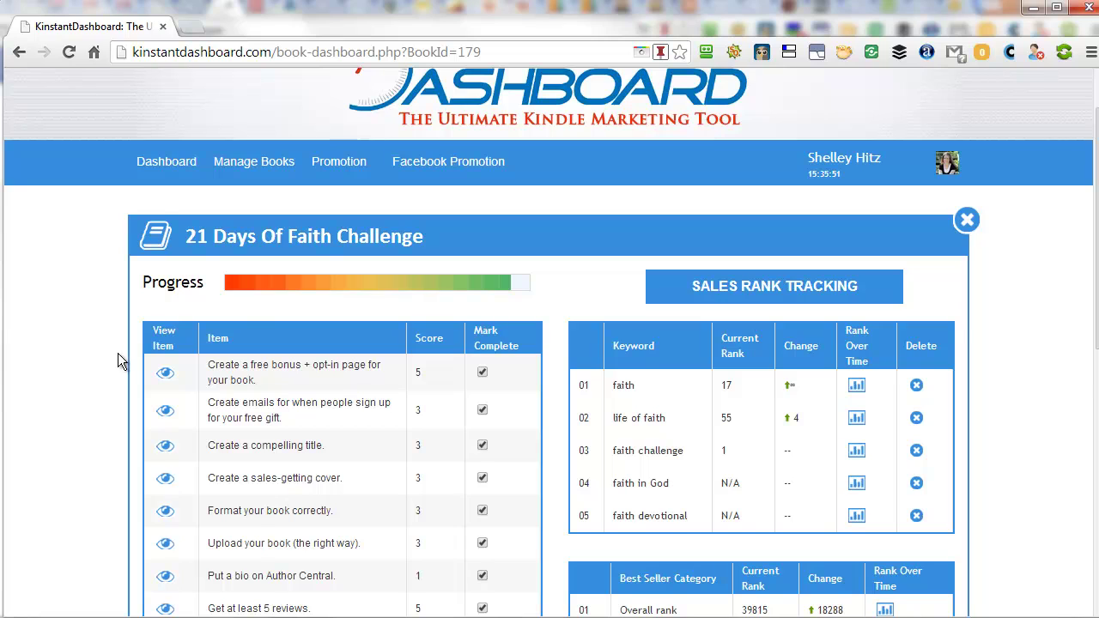
scroll(119, 354, down, 1)
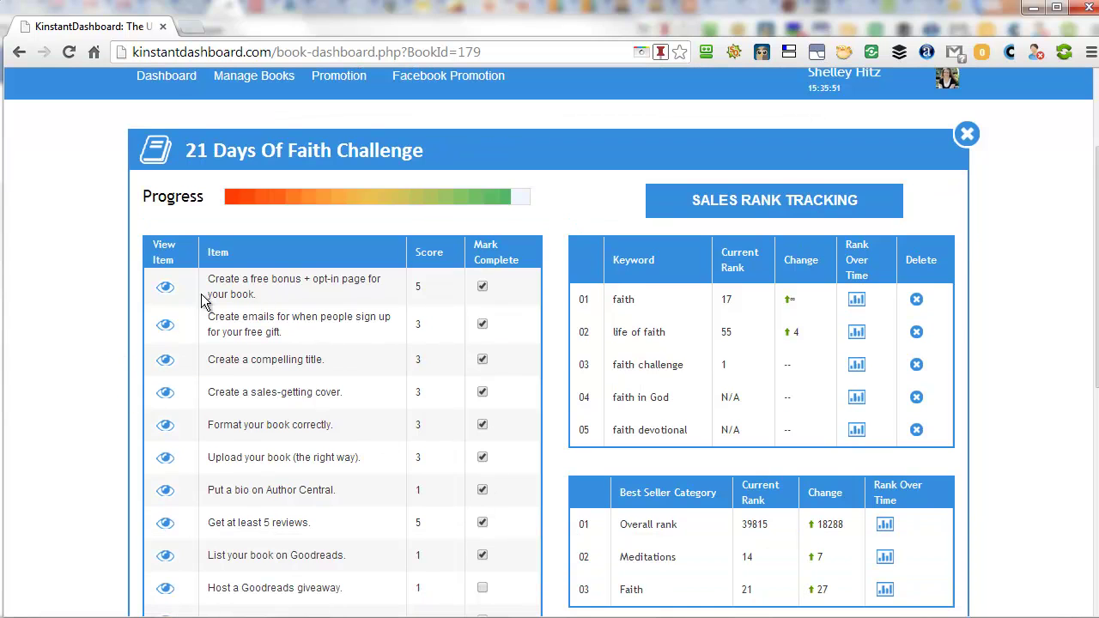
scroll(142, 352, down, 1)
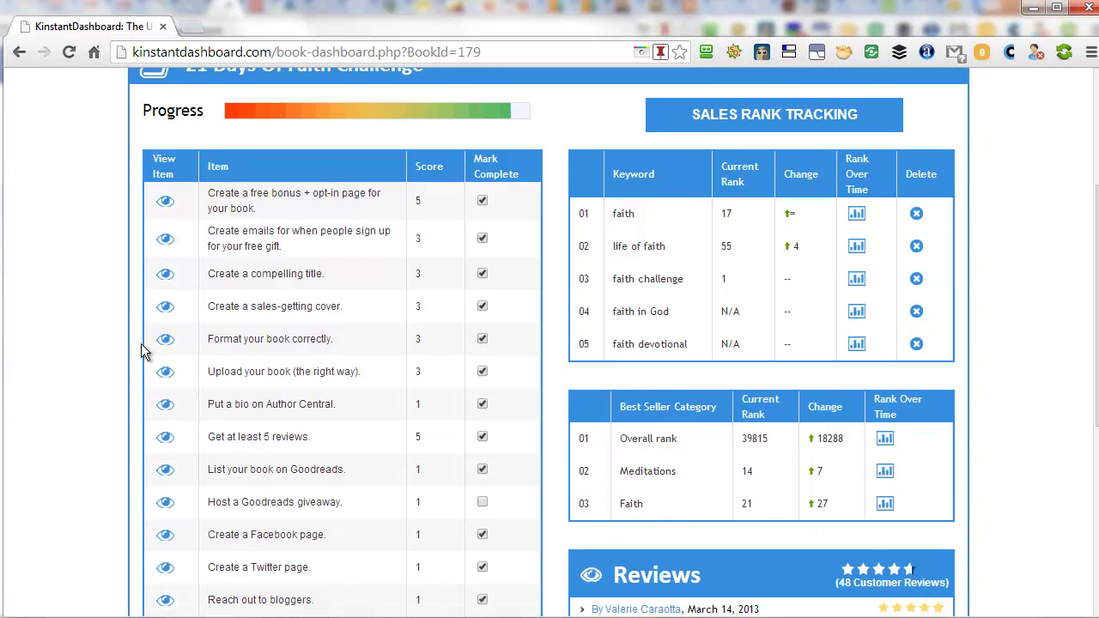
scroll(143, 352, down, 1)
scroll(273, 425, down, 2)
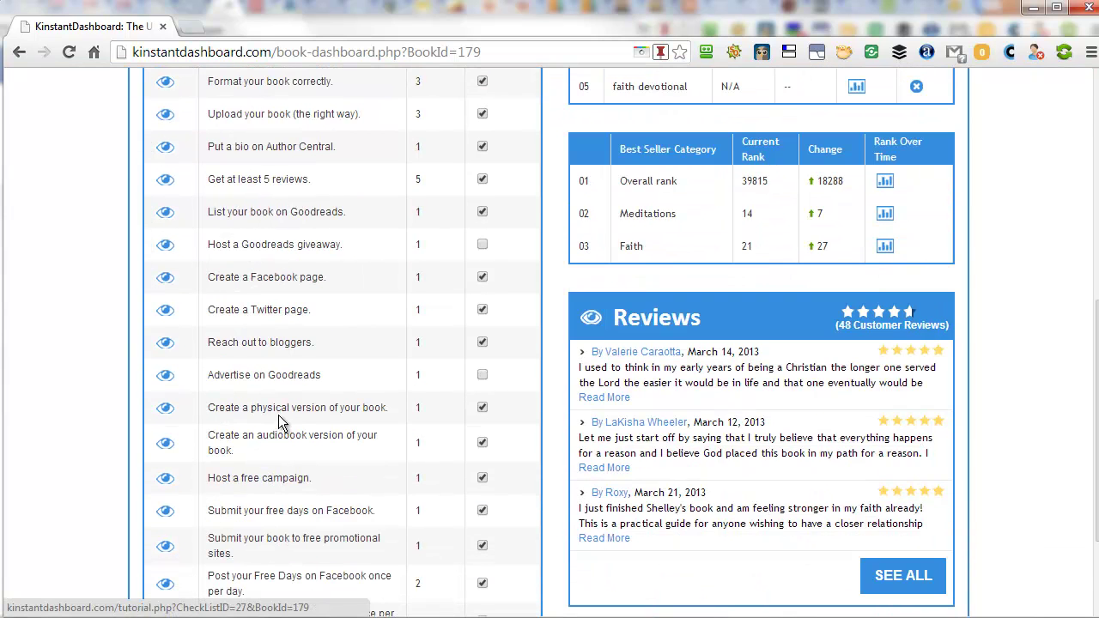
scroll(279, 421, down, 1)
scroll(272, 441, down, 1)
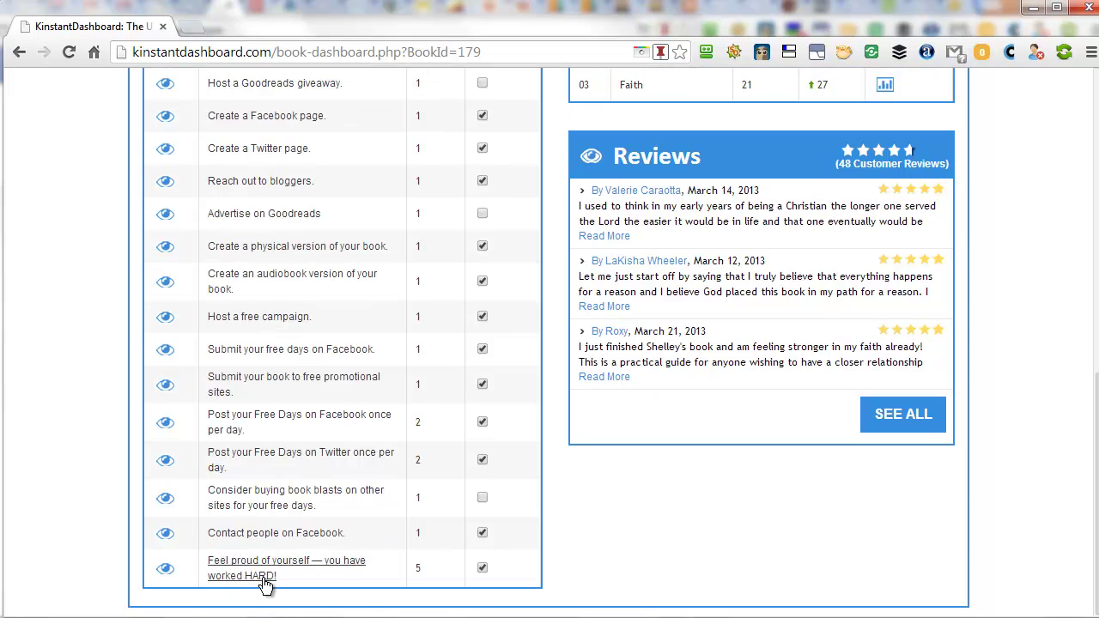
Read the tutorial for the checklist item about creating a free bonus and opt-in page, and return to the book's page.
scroll(86, 395, up, 4)
scroll(140, 395, down, 1)
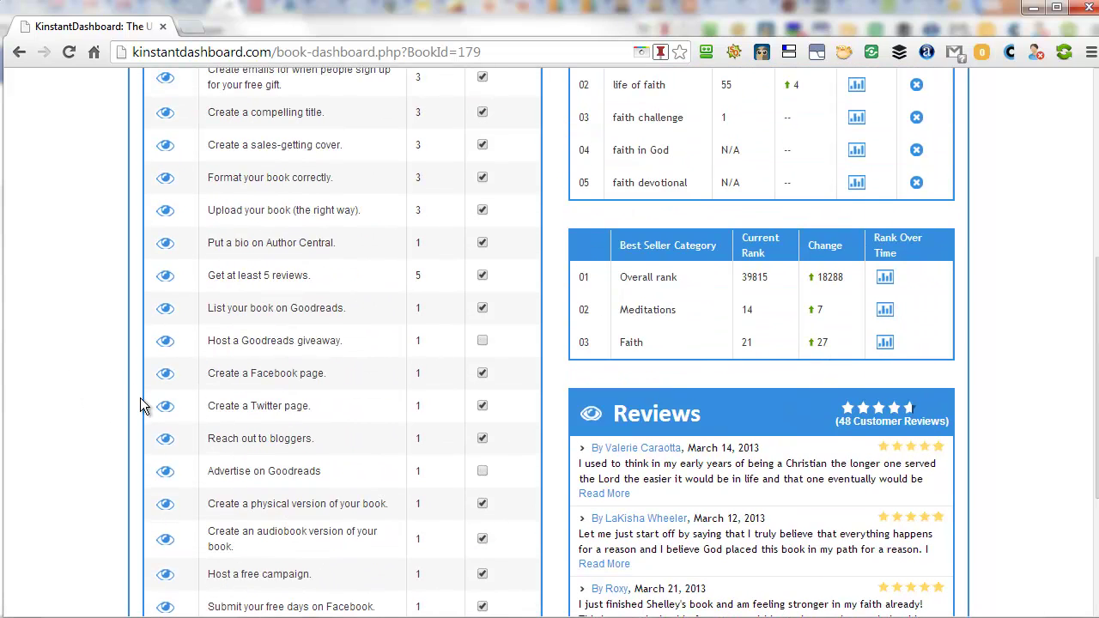
scroll(245, 206, up, 2)
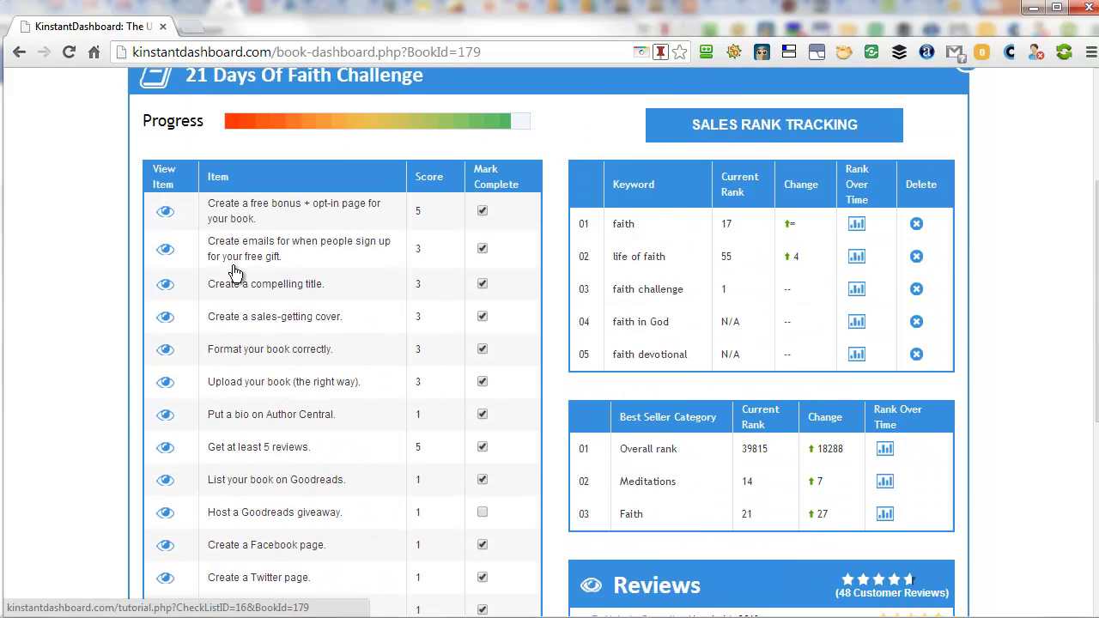
click(165, 215)
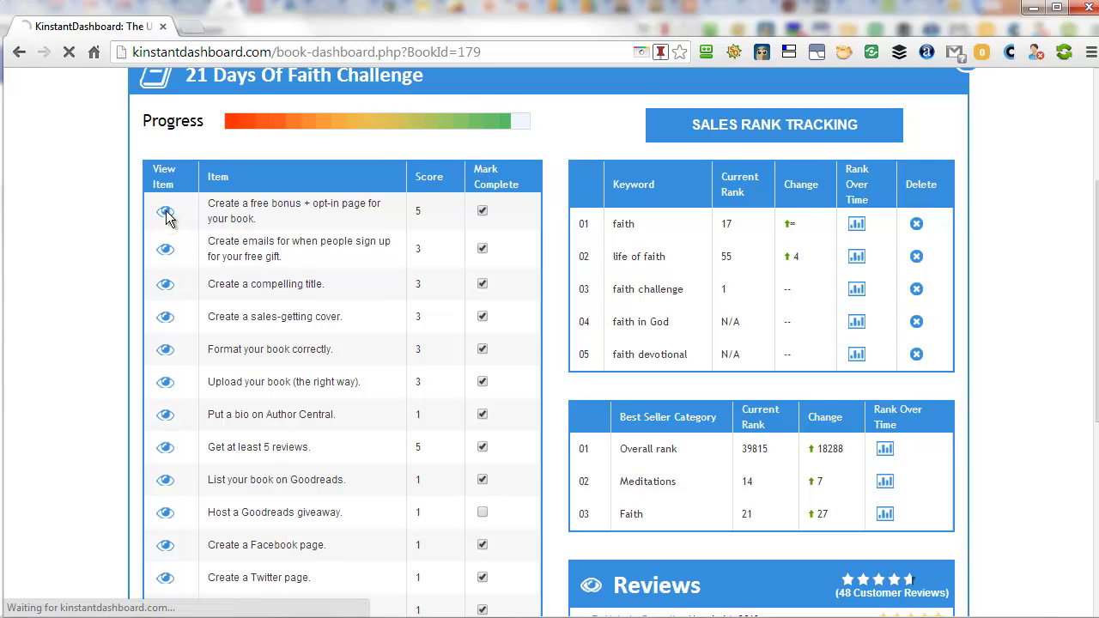
scroll(167, 348, down, 2)
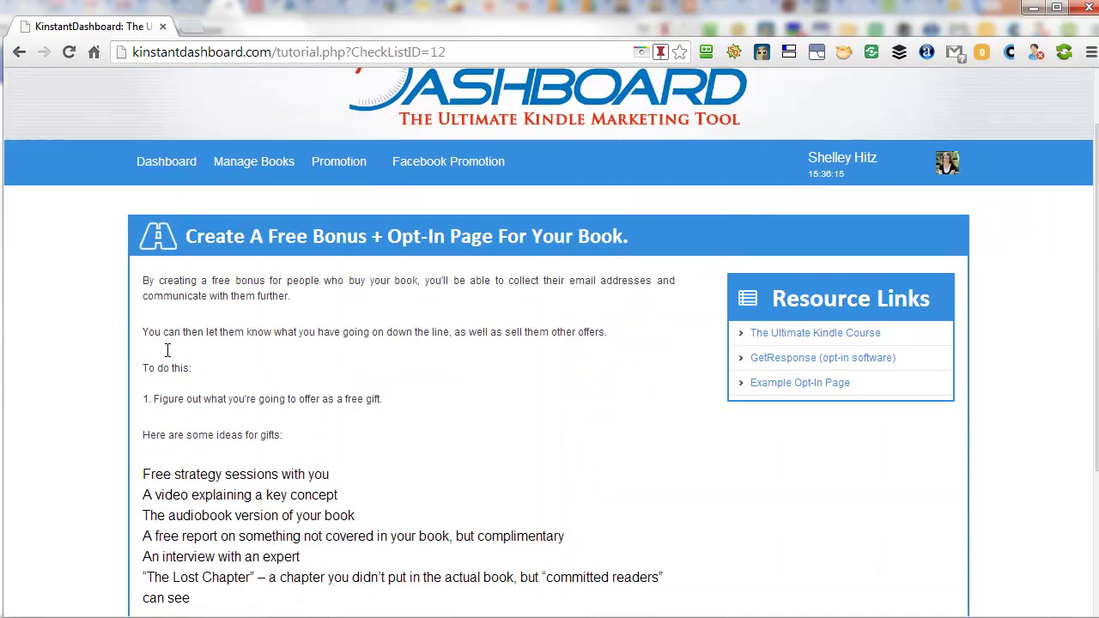
scroll(169, 343, down, 2)
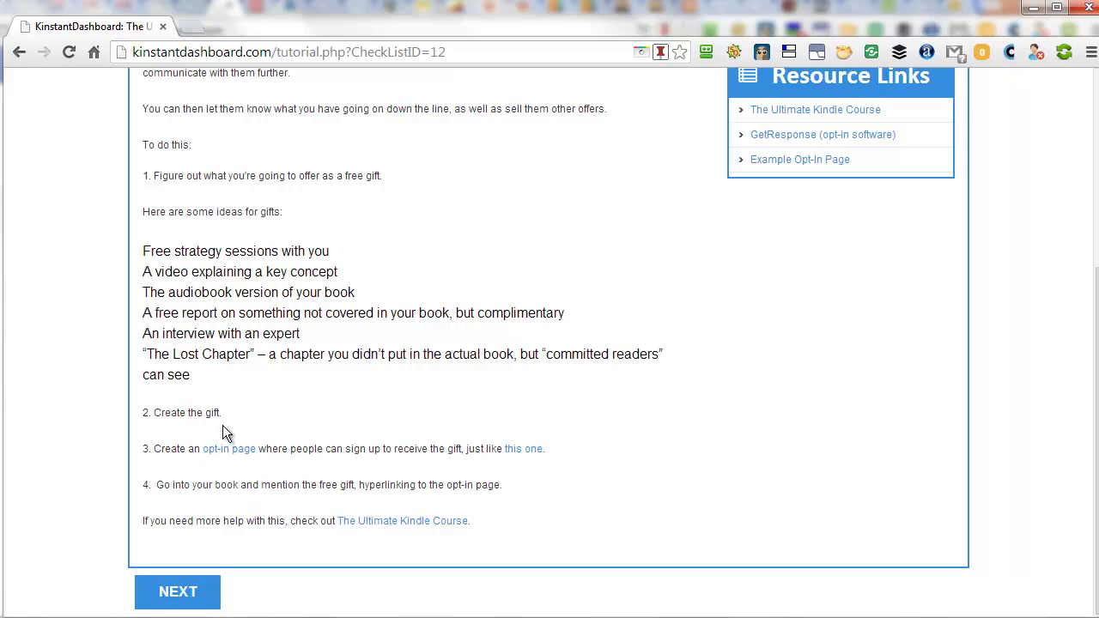
scroll(223, 427, up, 3)
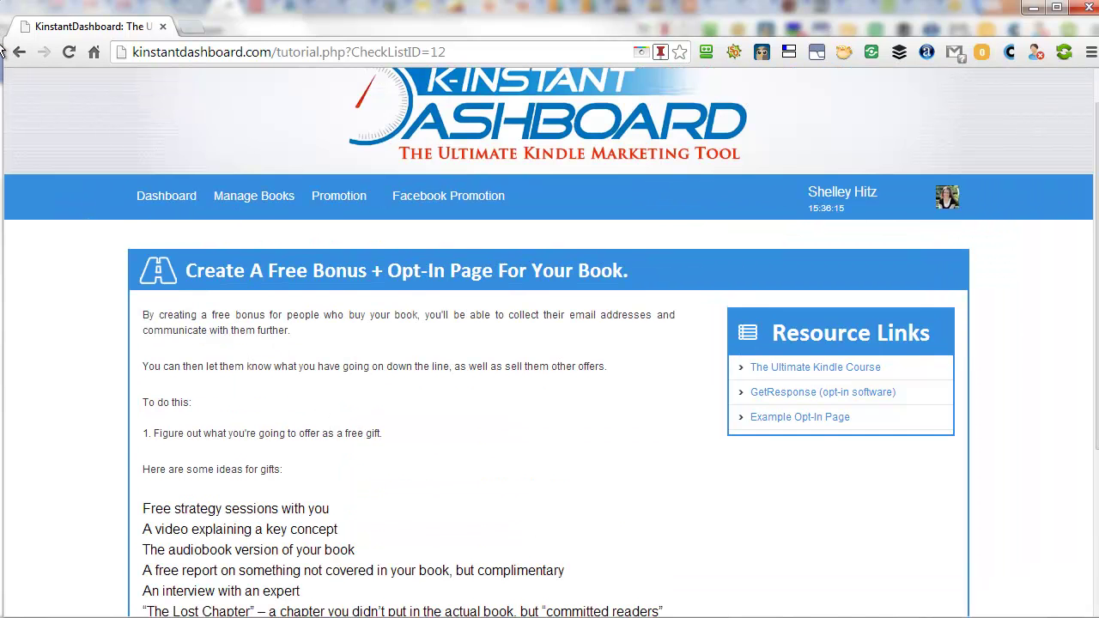
click(19, 51)
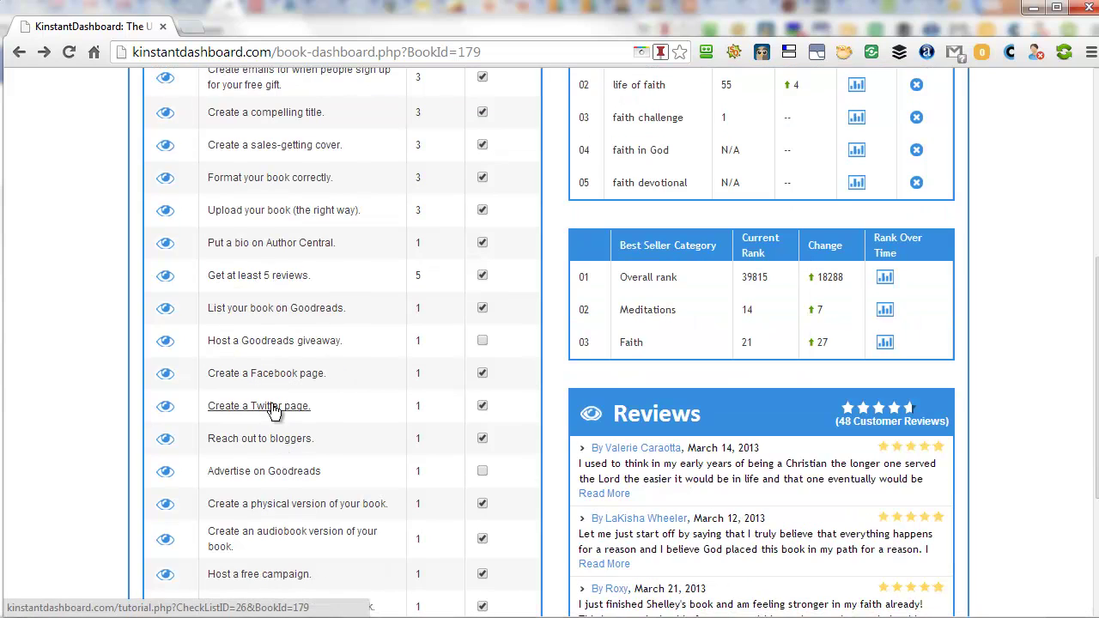
View the tutorial for the checklist item "Host a Goodreads giveaway" and return to the book's page.
click(273, 347)
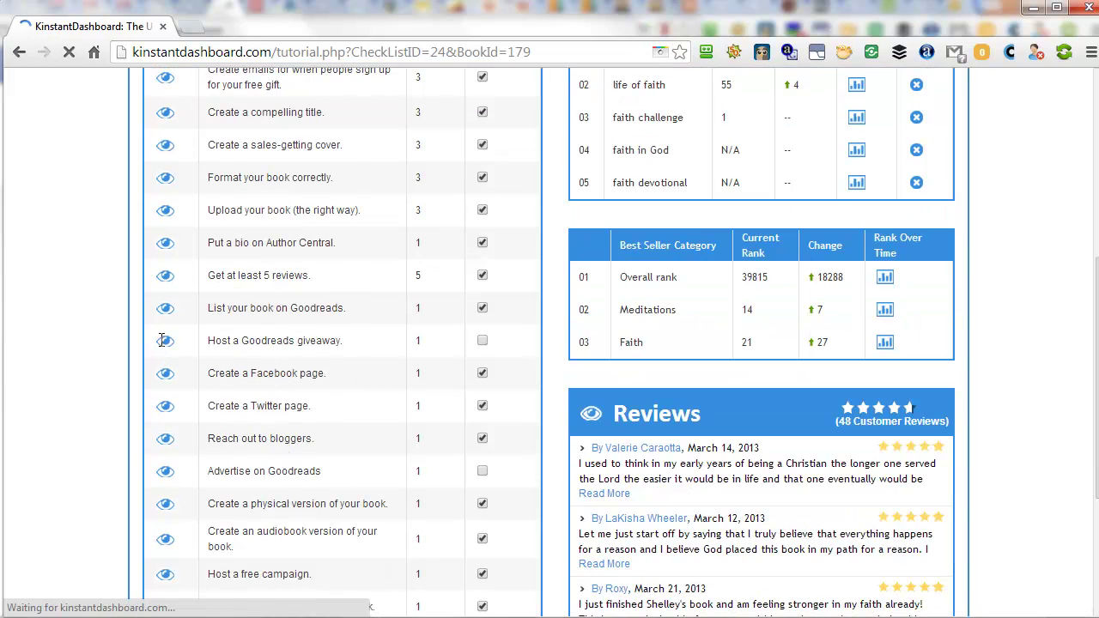
scroll(161, 346, down, 2)
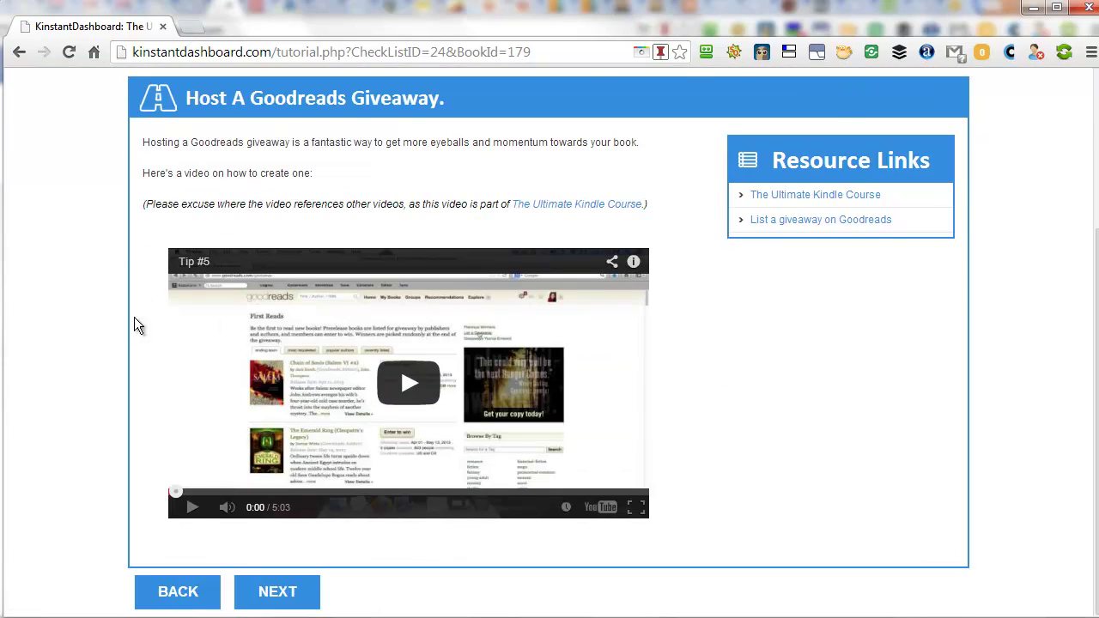
scroll(134, 316, up, 1)
click(19, 52)
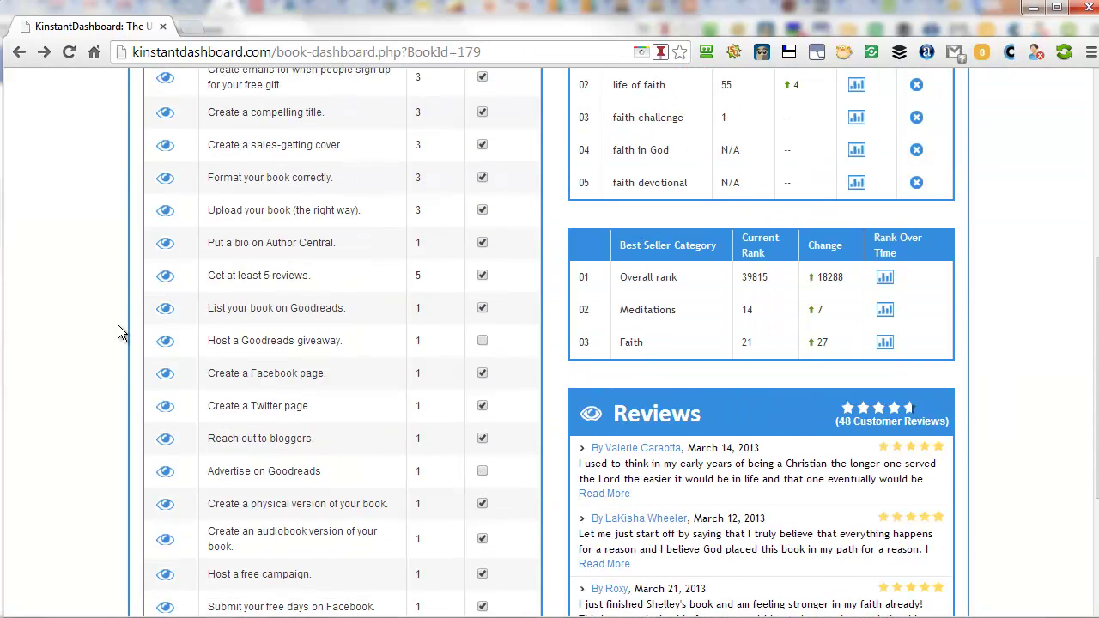
Display the book's sales rank tracking chart from 10-29-2013 to 12-05-2013, examine it and close it.
scroll(123, 330, down, 1)
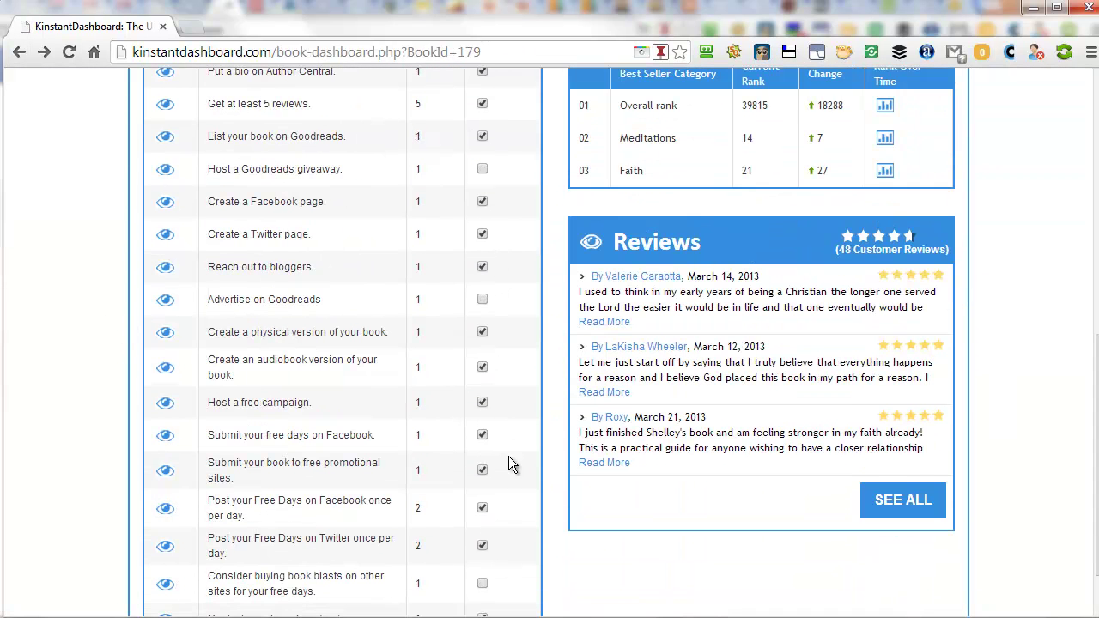
scroll(515, 494, down, 1)
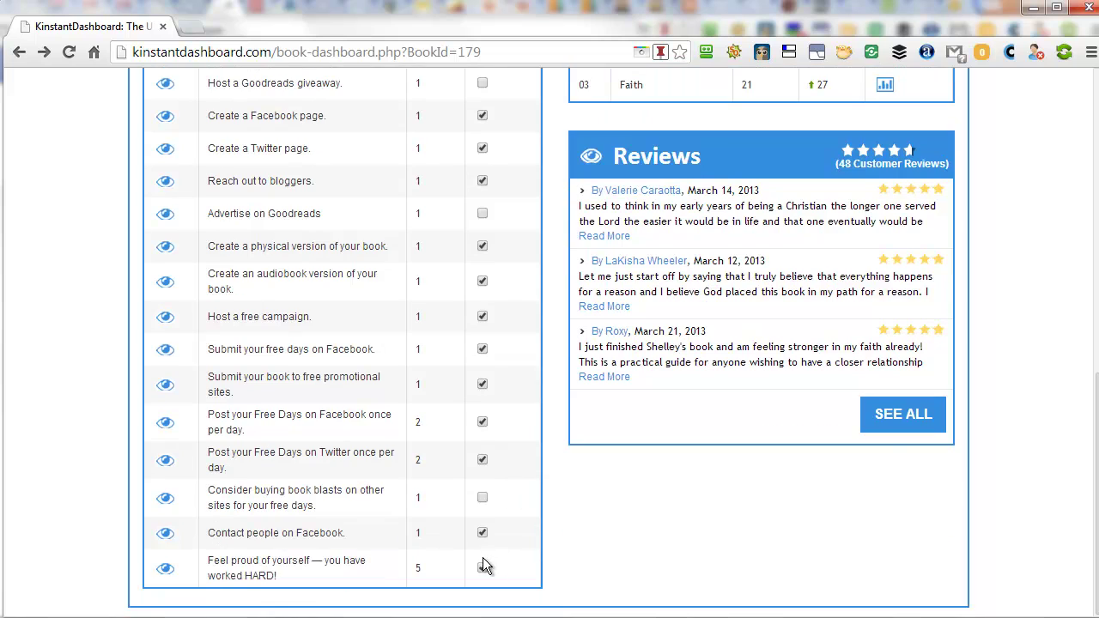
scroll(503, 494, up, 6)
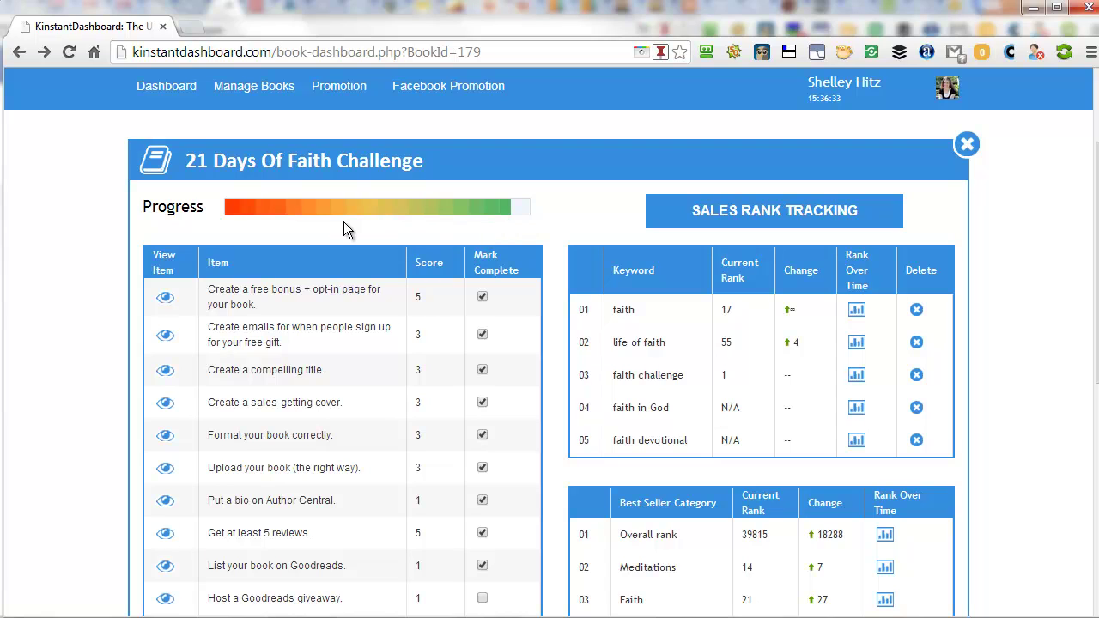
click(756, 211)
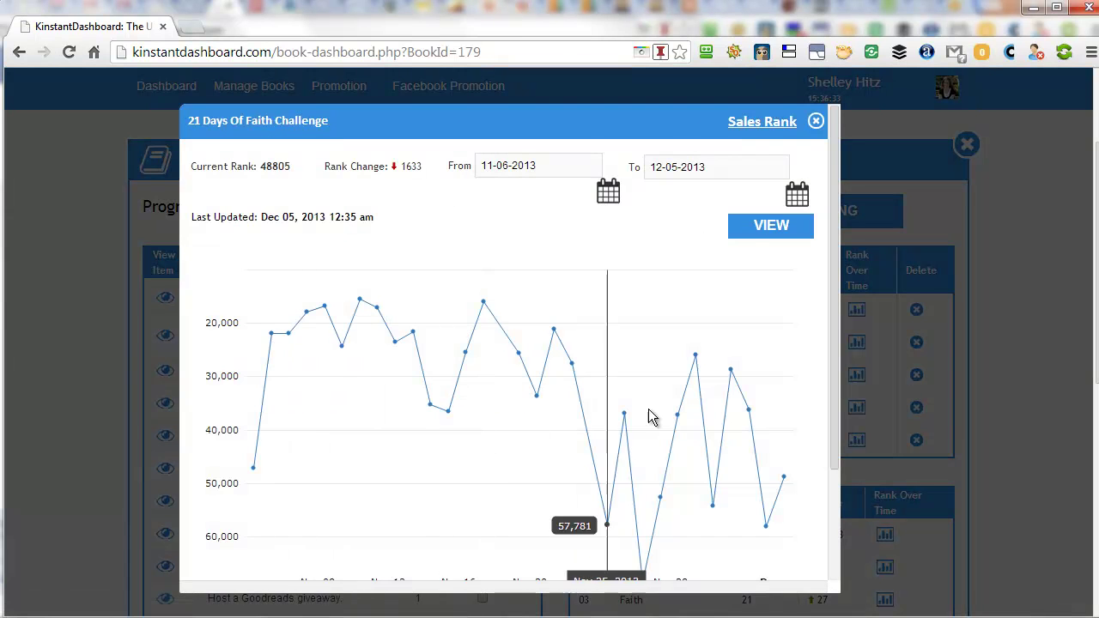
click(607, 191)
click(487, 193)
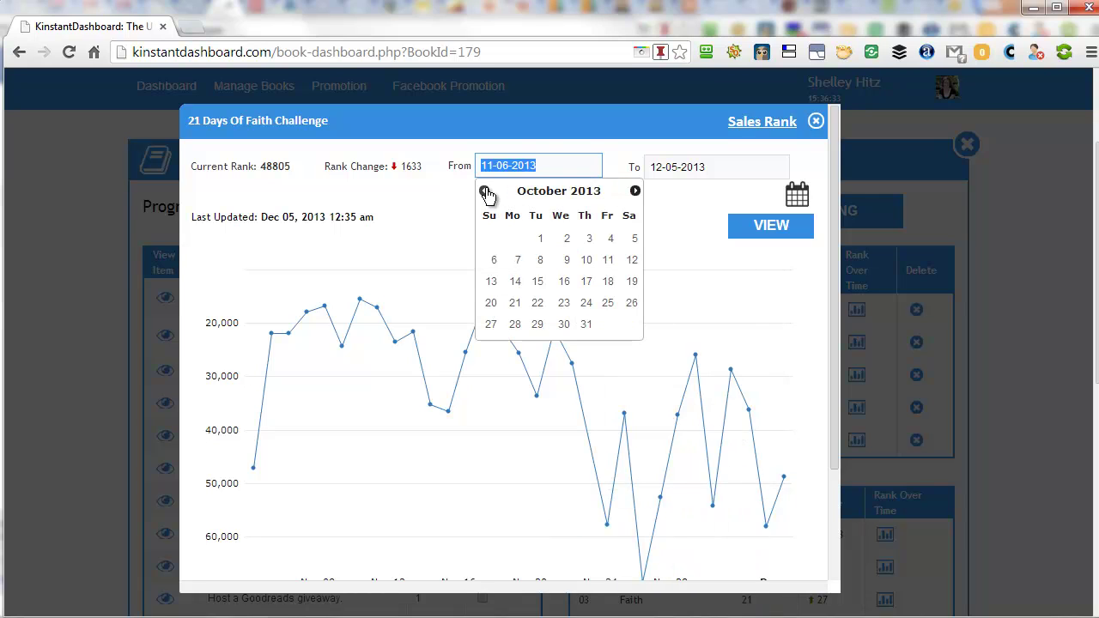
click(537, 324)
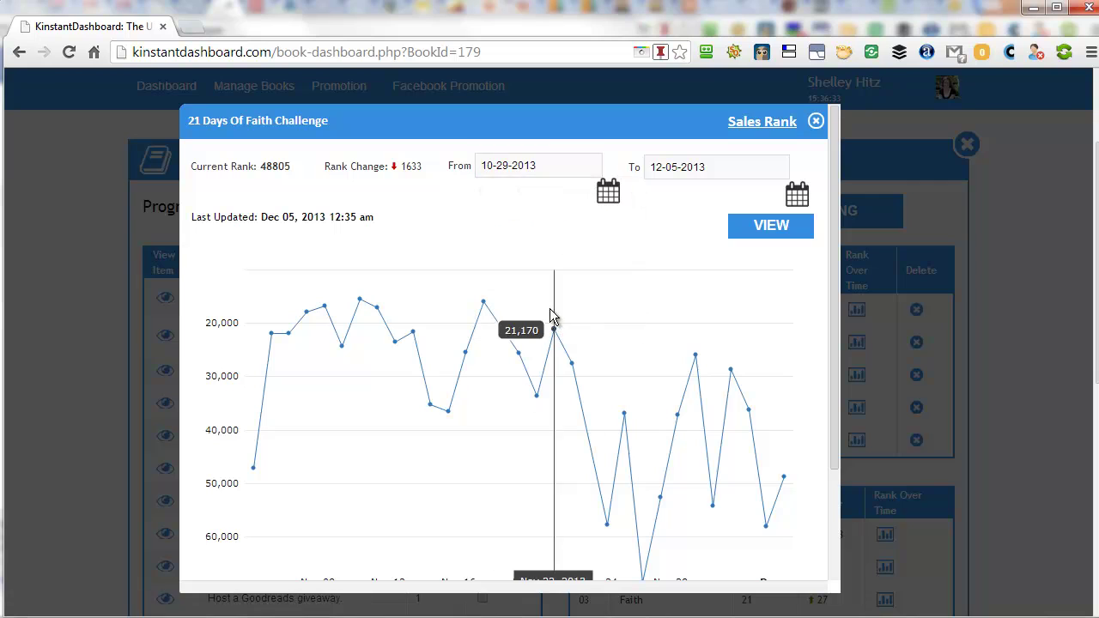
click(750, 236)
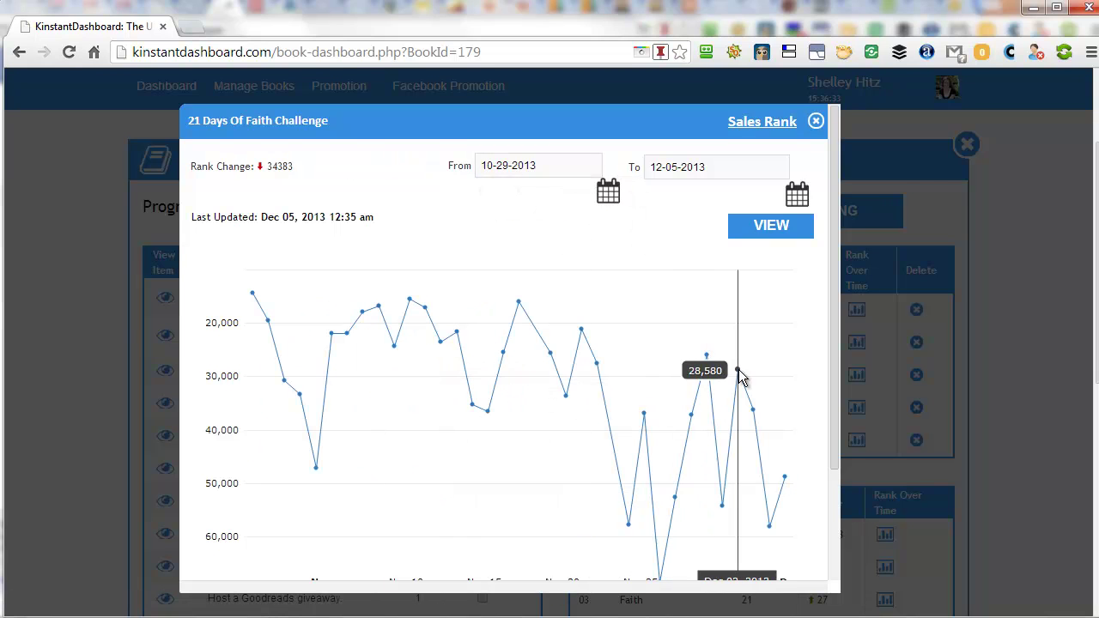
scroll(550, 425, down, 2)
scroll(569, 417, up, 3)
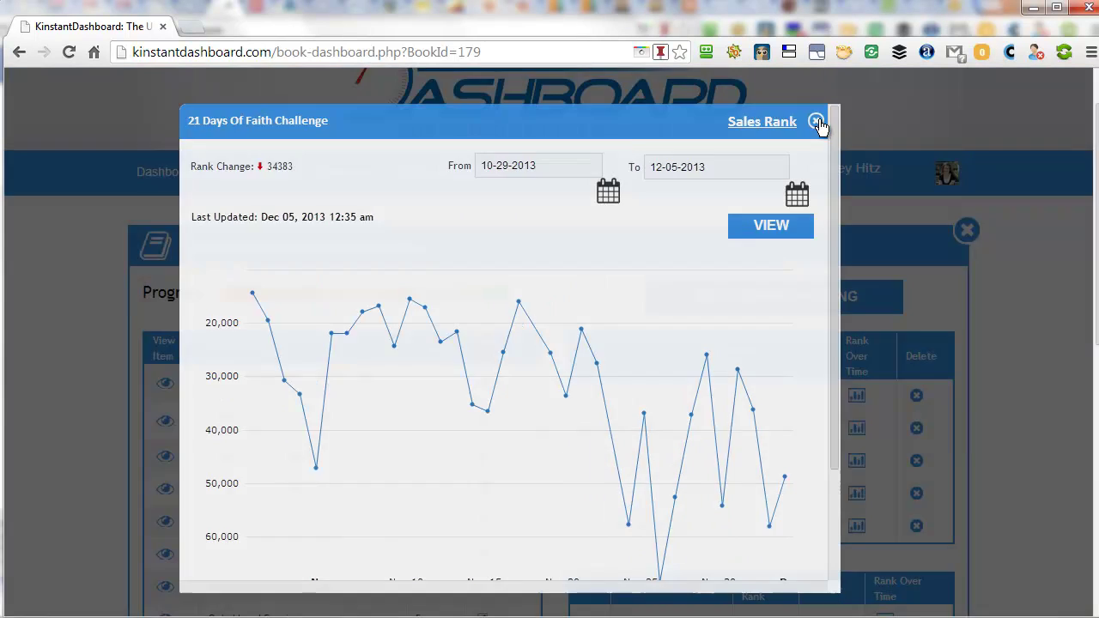
click(817, 122)
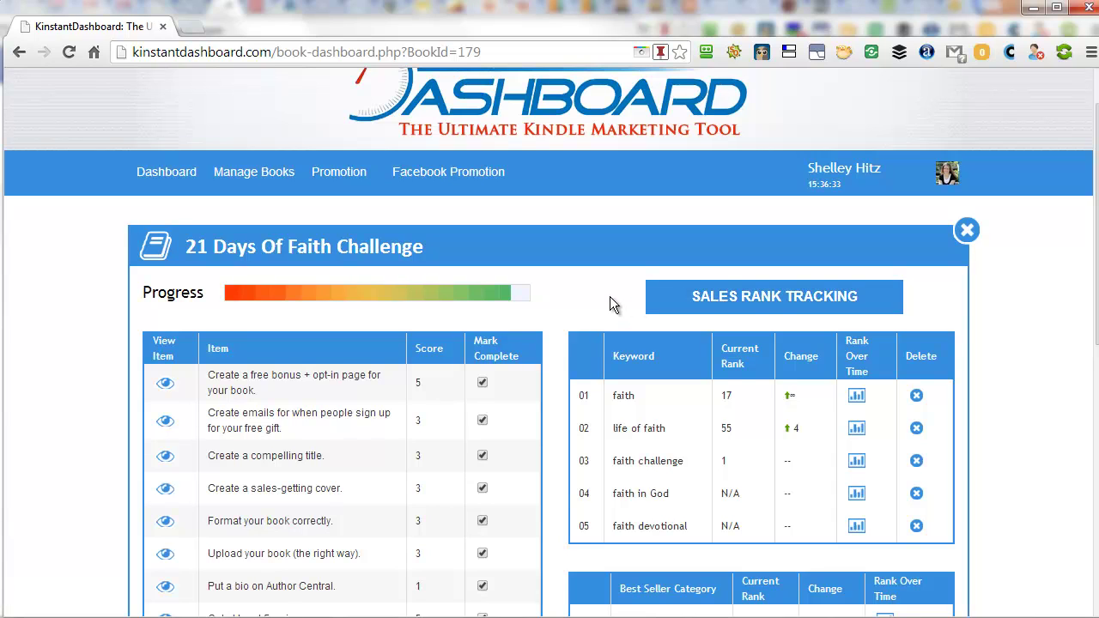
Examine the best seller category ranks and the keyword rankings on the book's page.
scroll(609, 305, down, 1)
scroll(611, 304, down, 1)
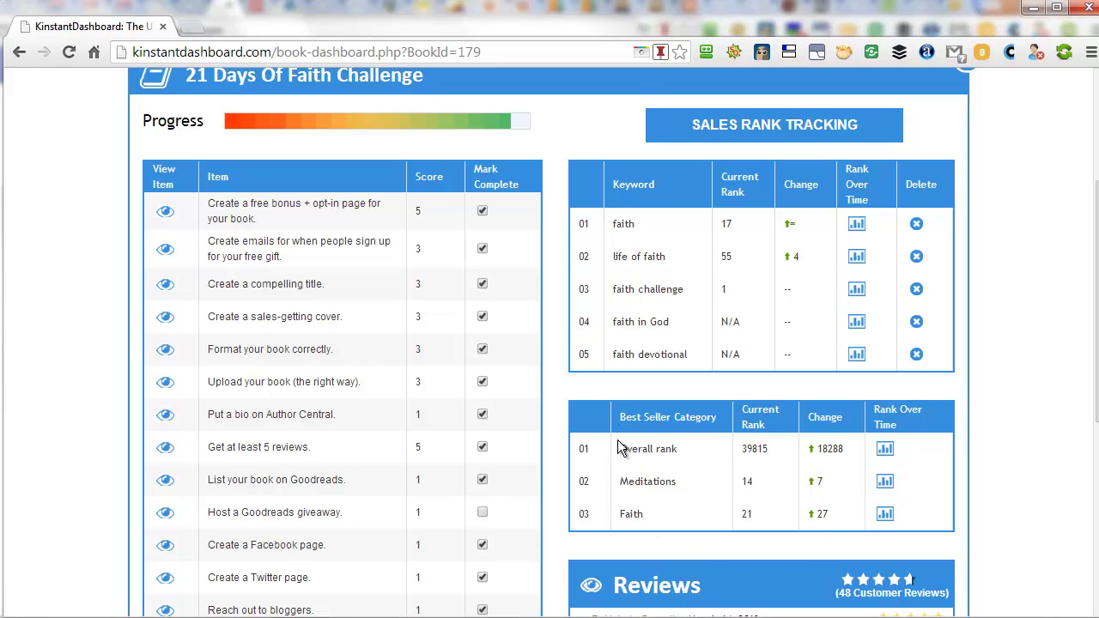
drag(620, 448, 693, 449)
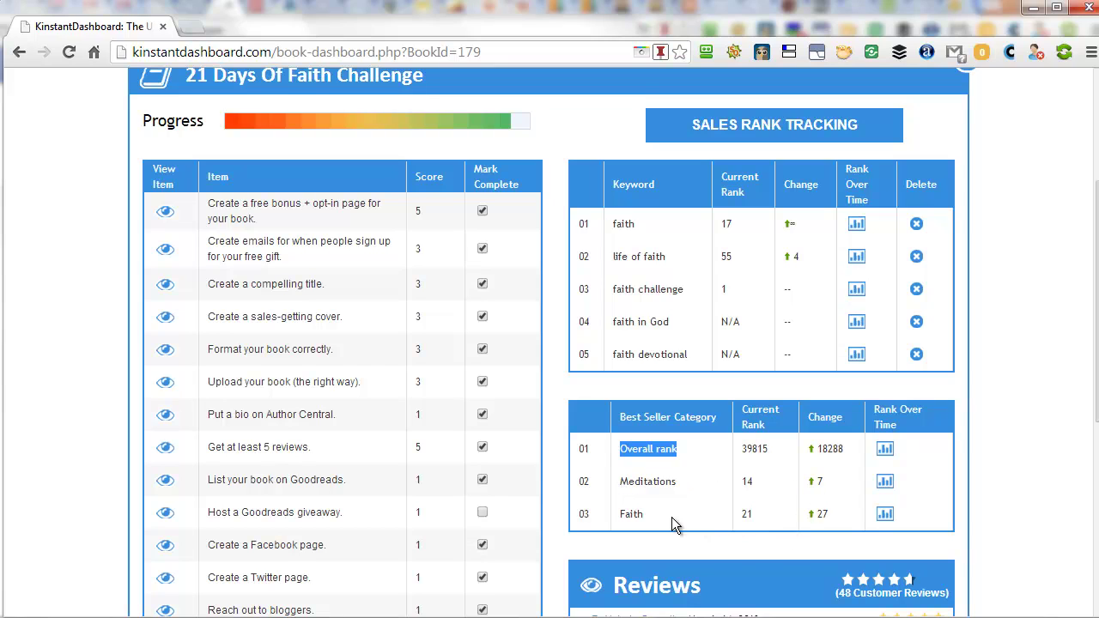
click(650, 513)
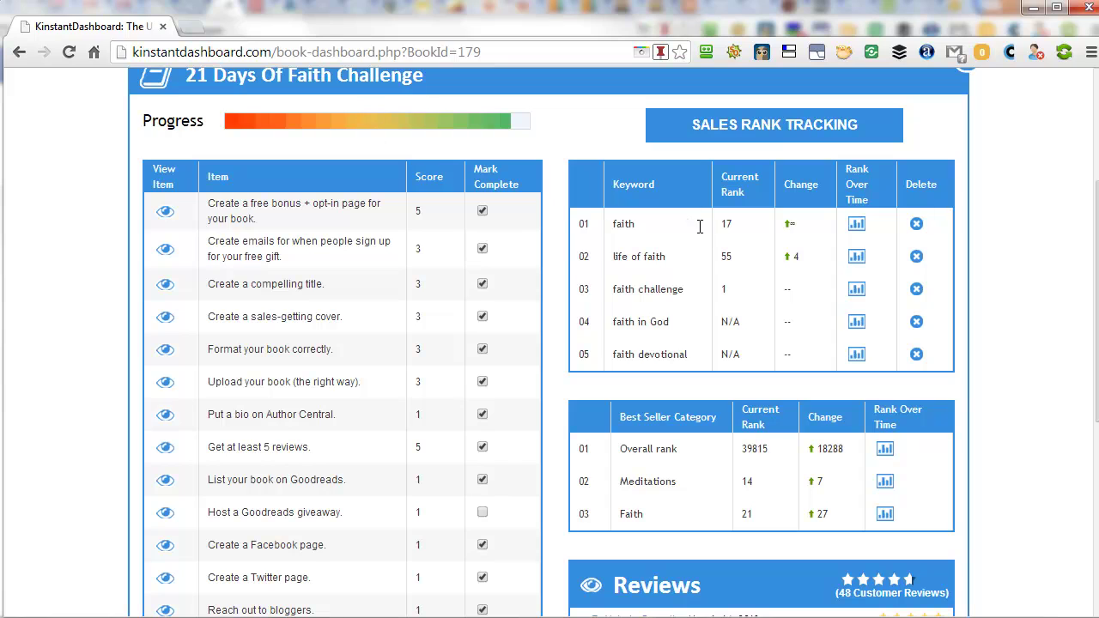
scroll(567, 259, up, 1)
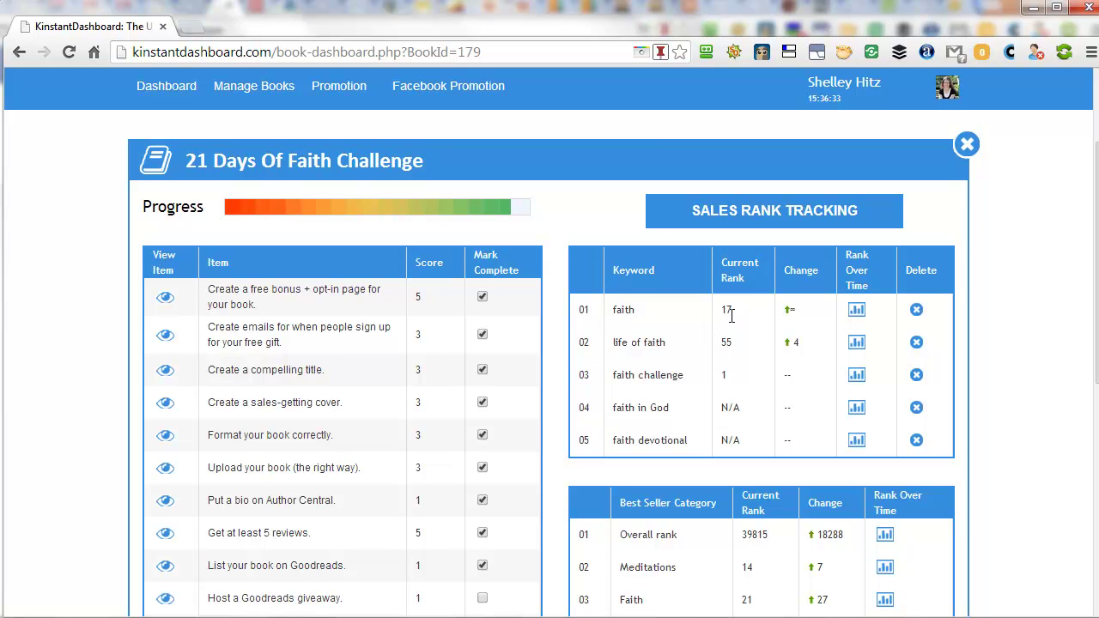
scroll(565, 272, up, 2)
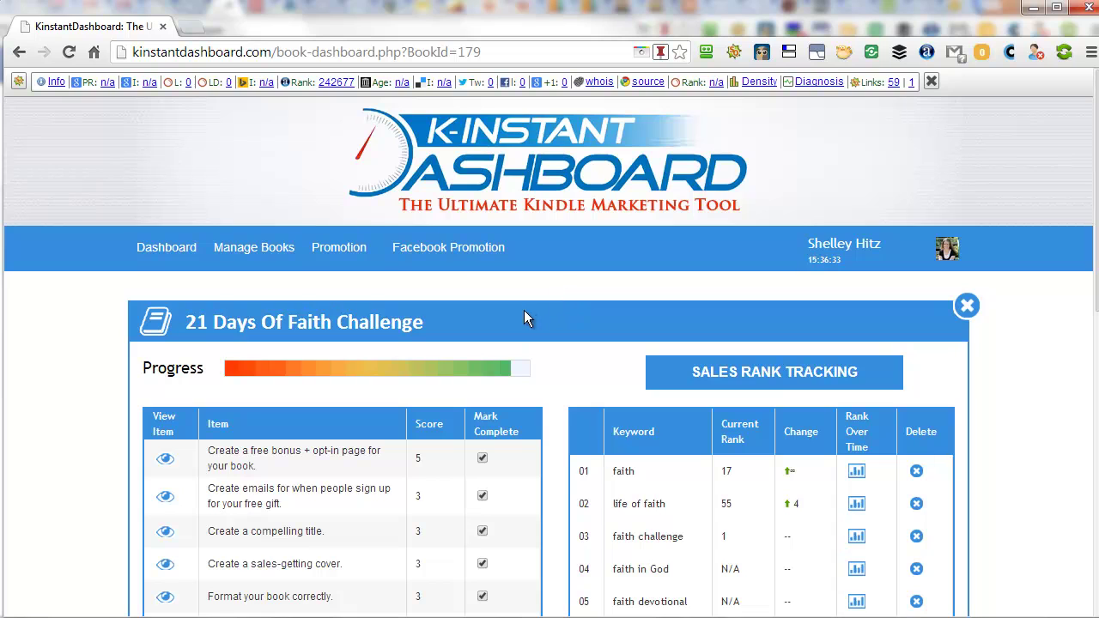
Return to the dashboard and review the book list through to the last book.
click(167, 263)
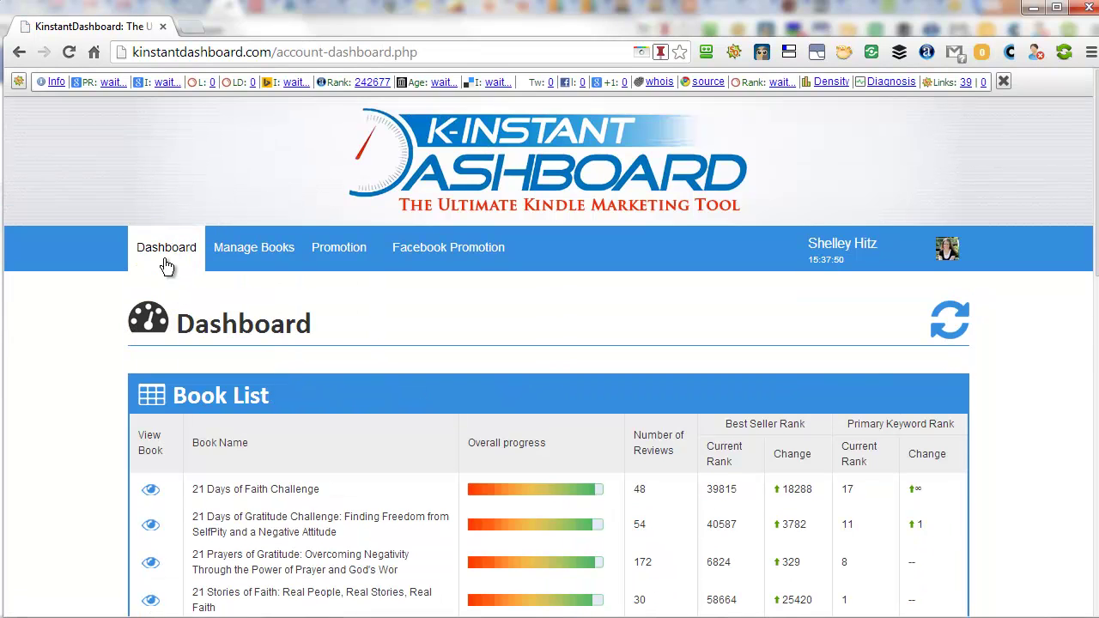
scroll(122, 487, down, 2)
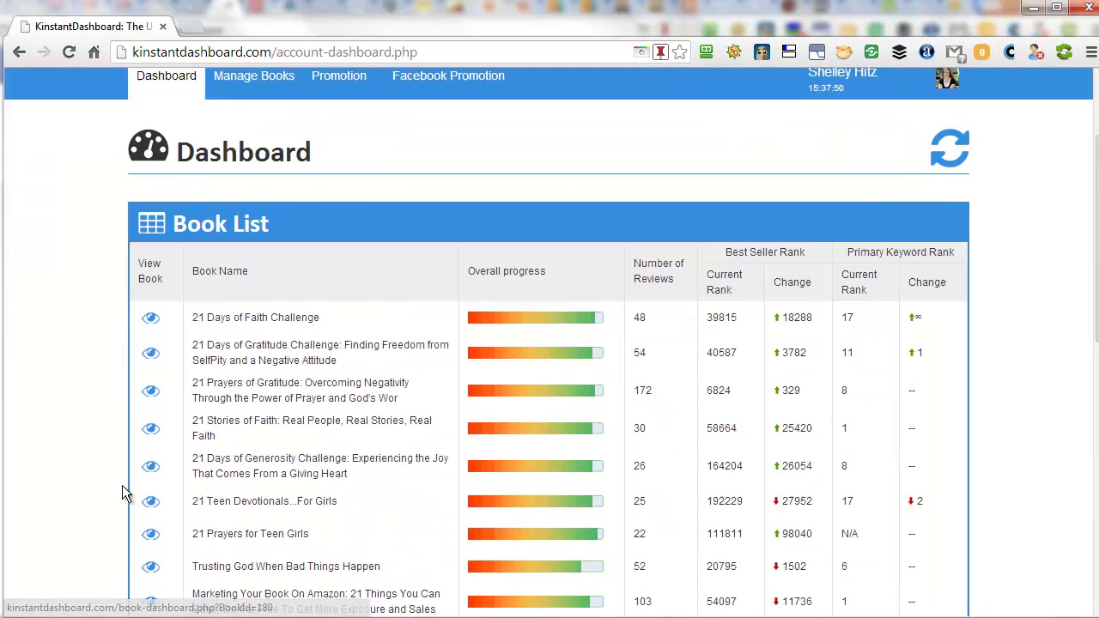
scroll(129, 472, down, 8)
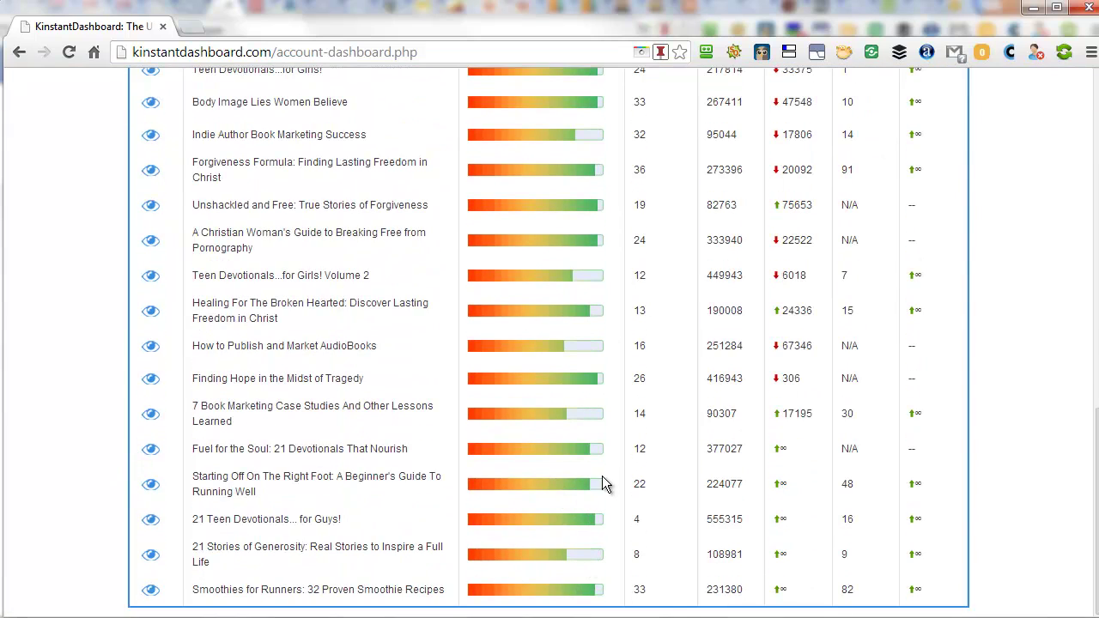
scroll(556, 258, up, 1)
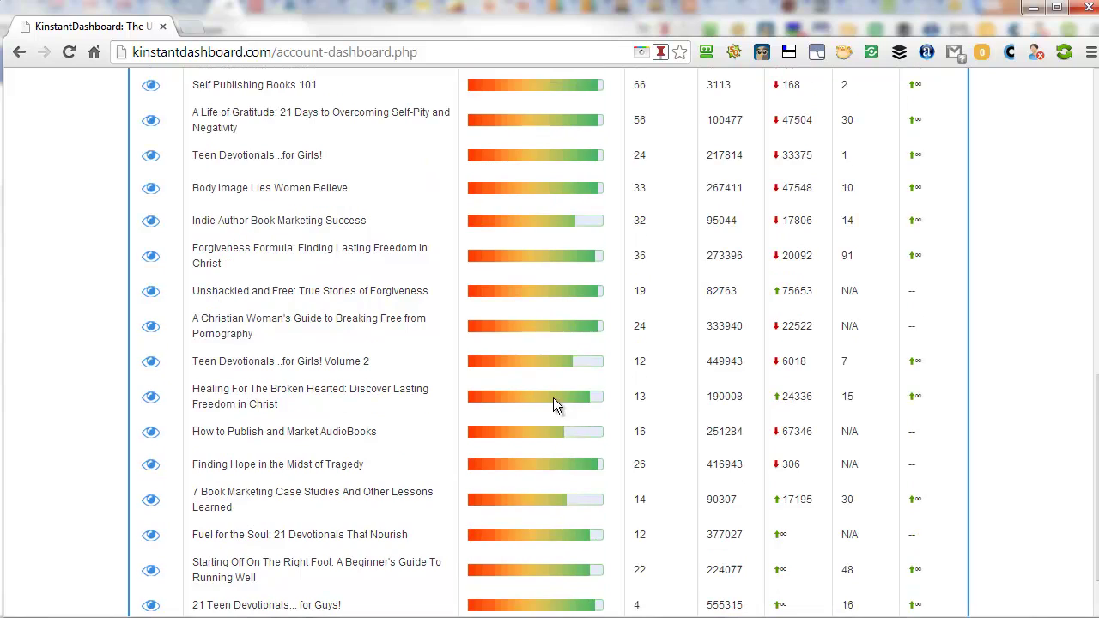
scroll(590, 225, up, 3)
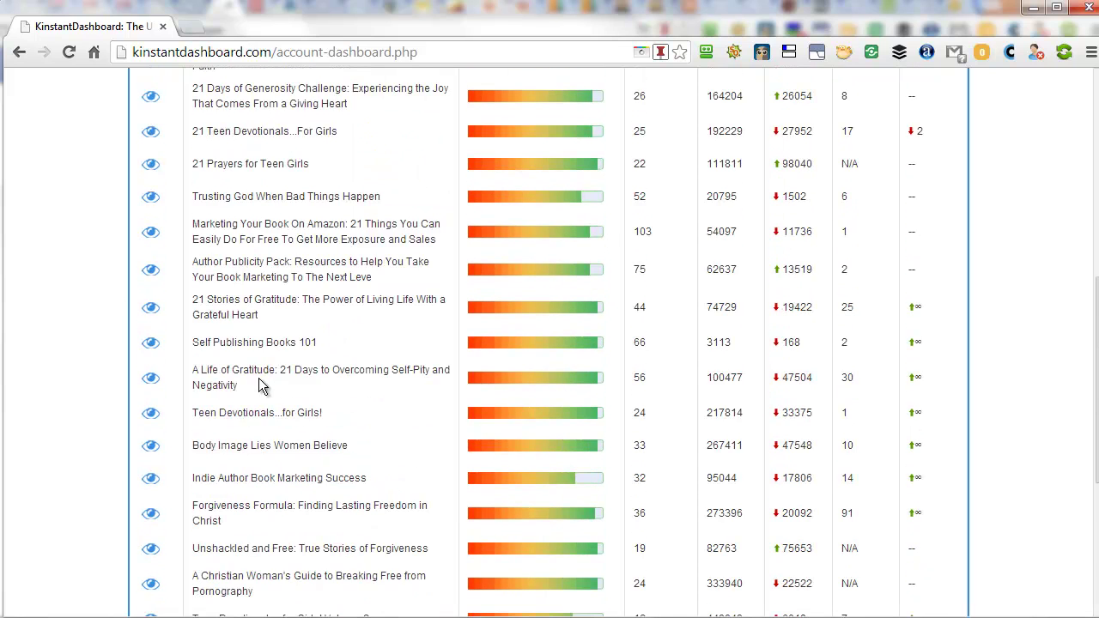
scroll(290, 445, up, 5)
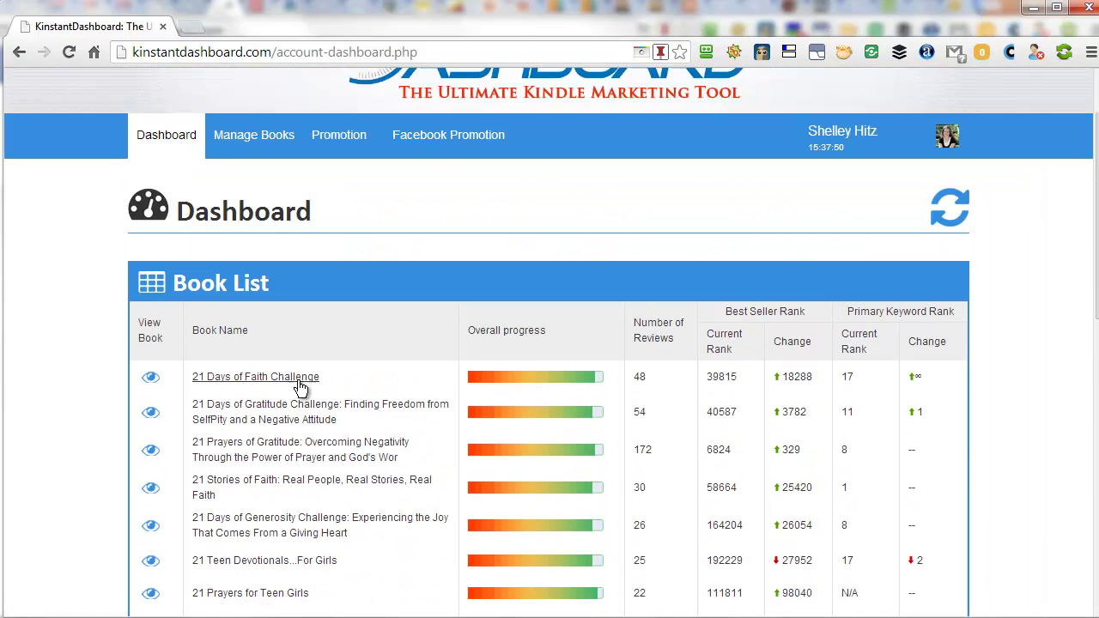
Open the Run Promotion page and review its instructions, promotion form and list of websites.
click(318, 135)
click(330, 247)
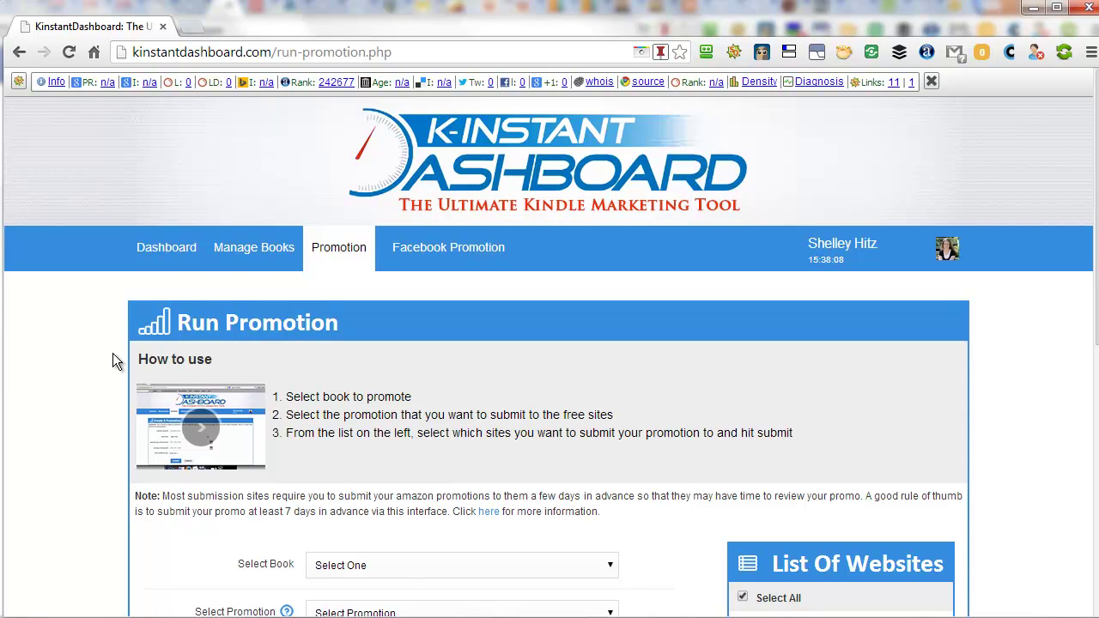
scroll(112, 359, down, 1)
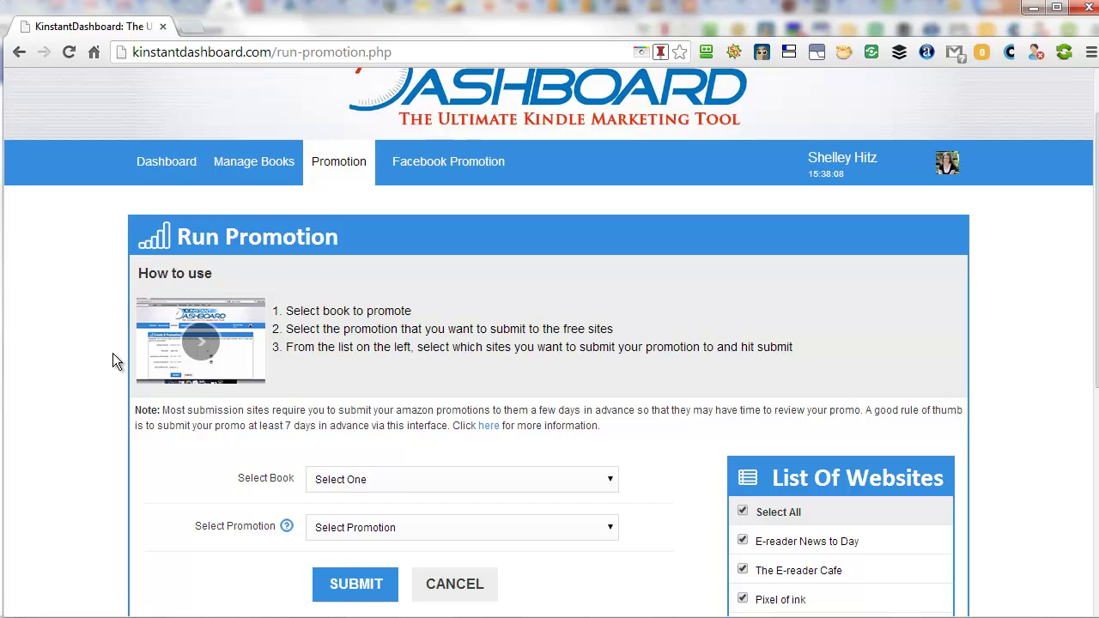
scroll(112, 362, down, 1)
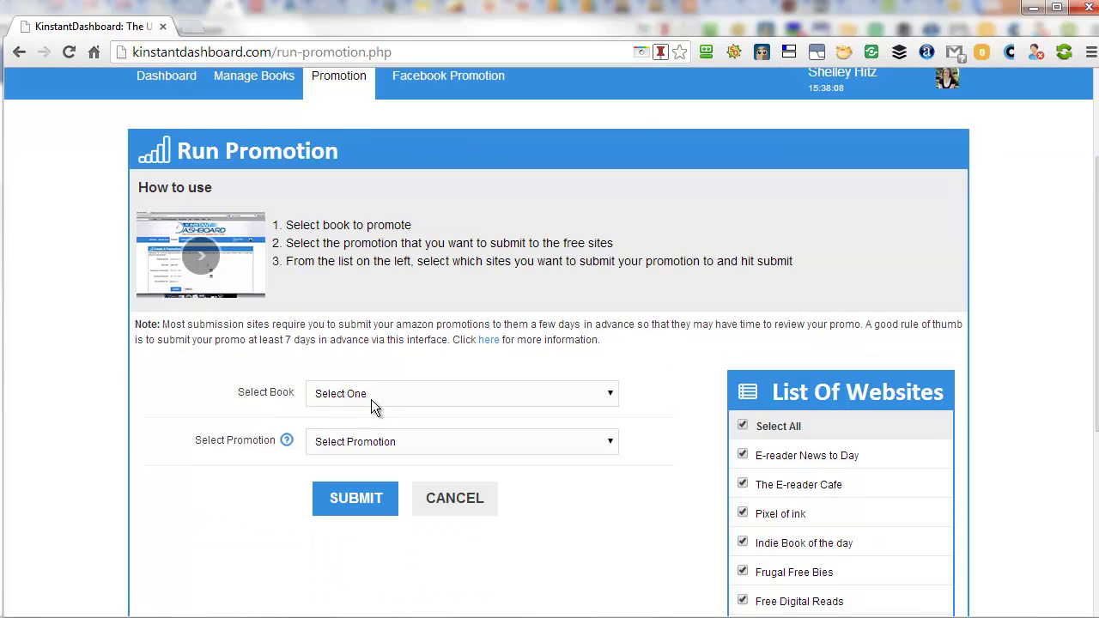
scroll(216, 400, down, 3)
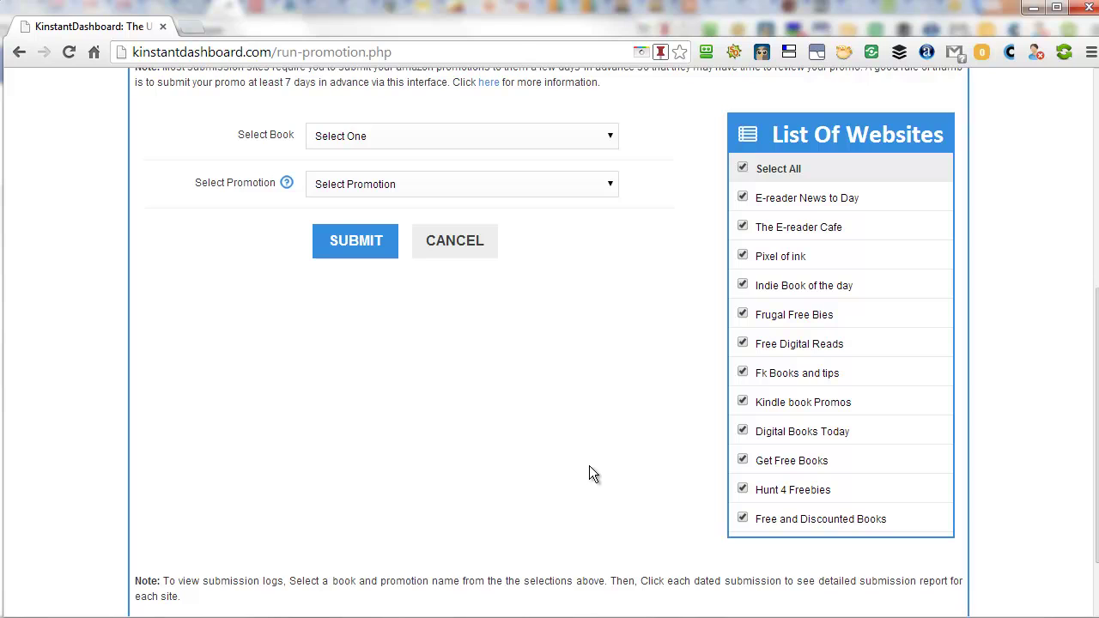
Inspect the available book and promotion choices and the submission websites without selecting anything.
click(369, 135)
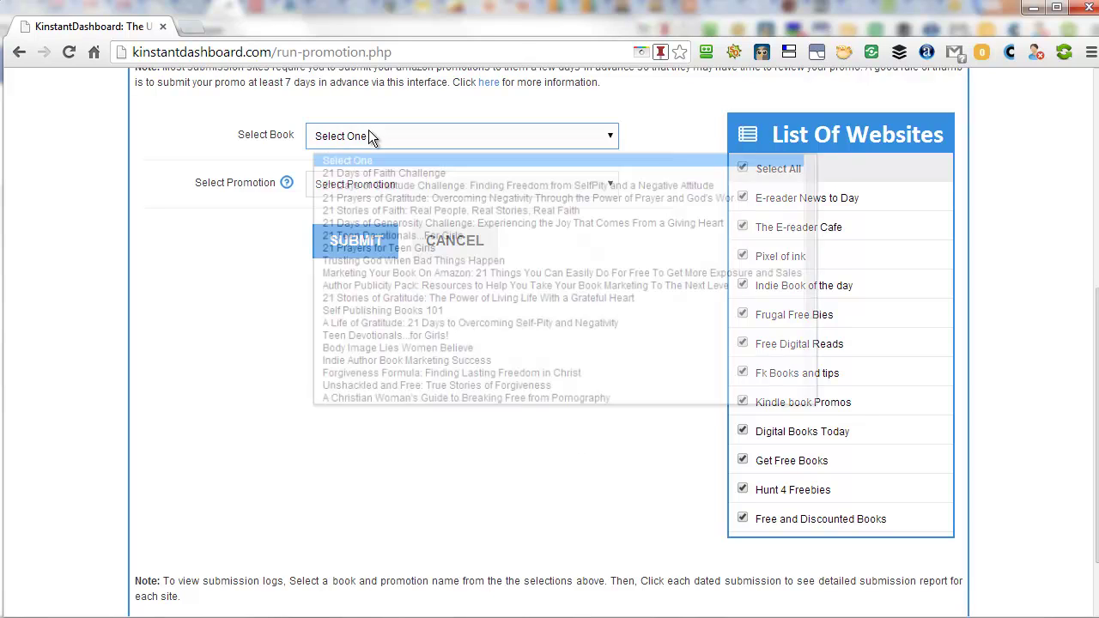
click(374, 157)
click(359, 186)
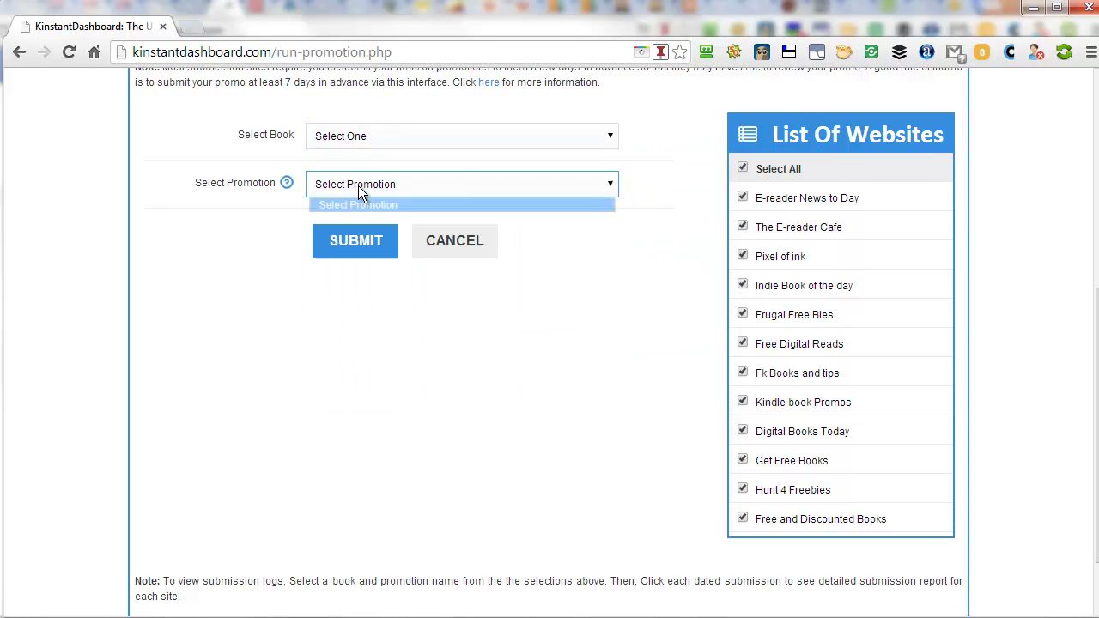
click(358, 186)
scroll(269, 236, up, 3)
click(318, 93)
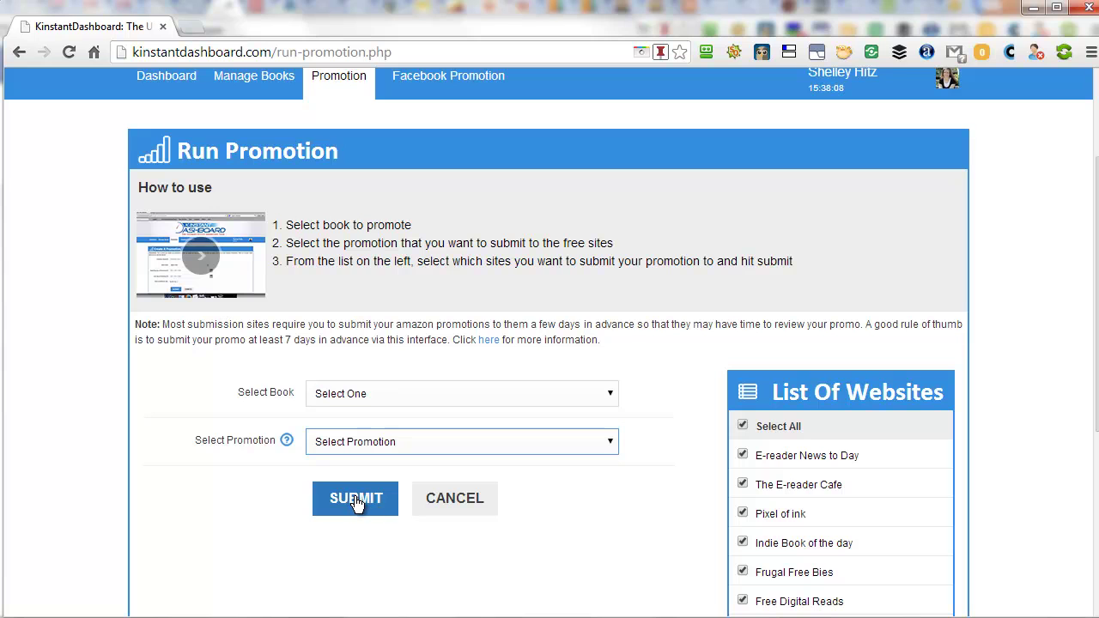
scroll(729, 483, down, 4)
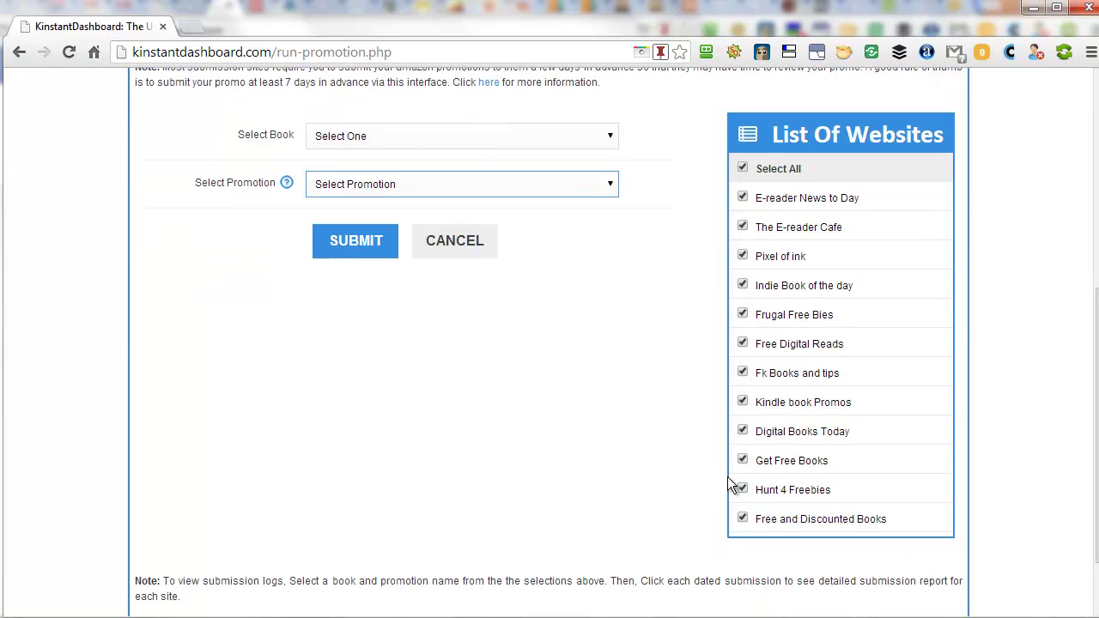
scroll(680, 449, up, 5)
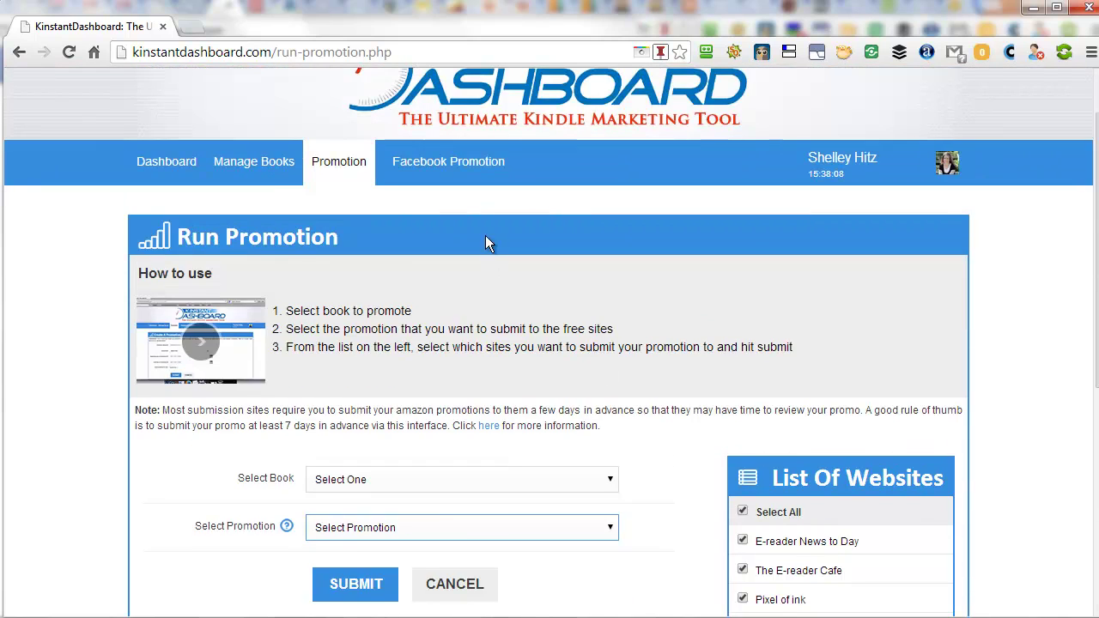
Open the Facebook Promotion page for joining groups and look through the listed group names.
click(442, 163)
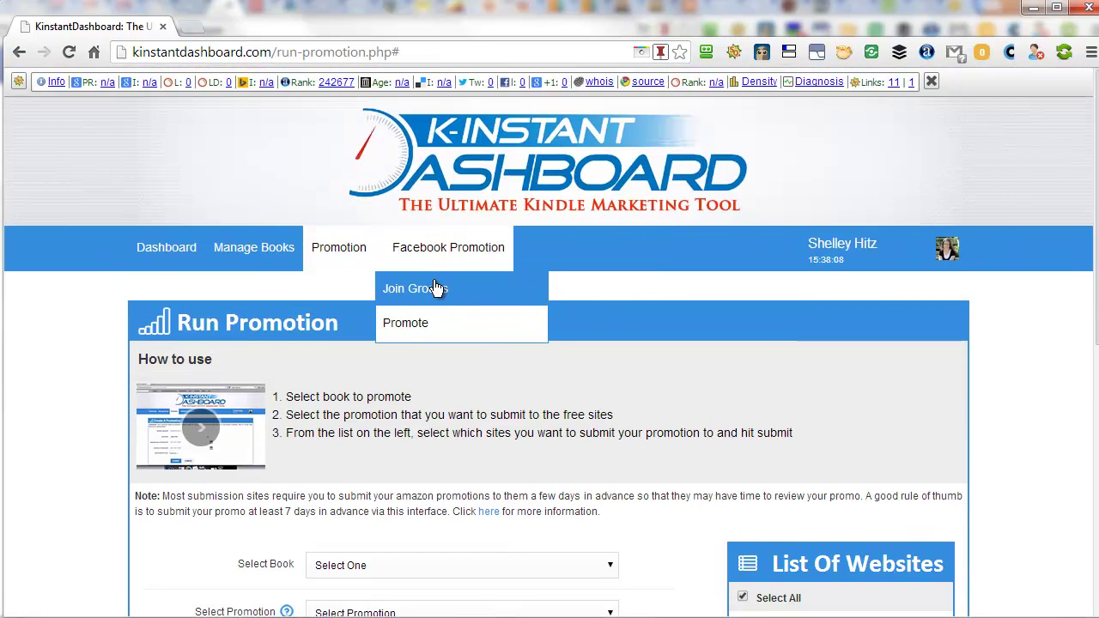
click(429, 289)
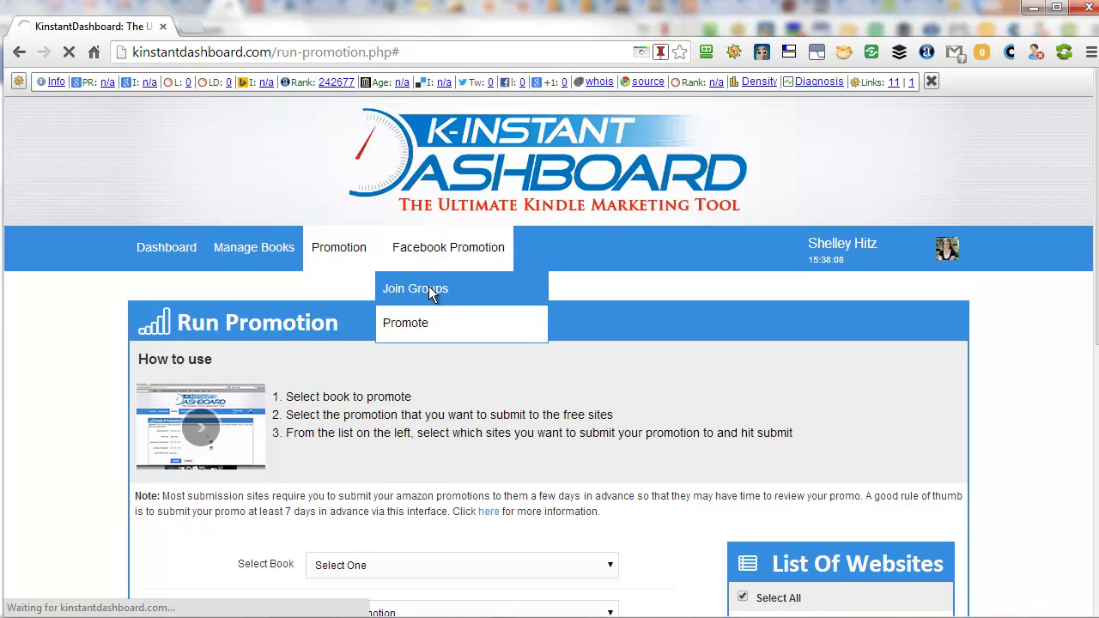
scroll(429, 288, down, 2)
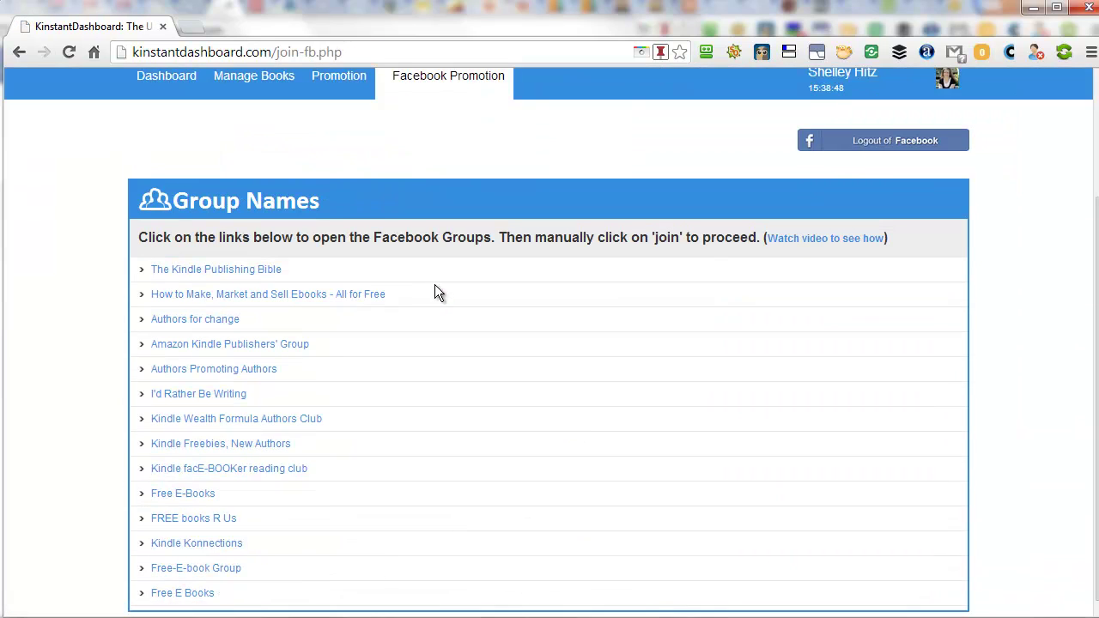
scroll(436, 294, down, 1)
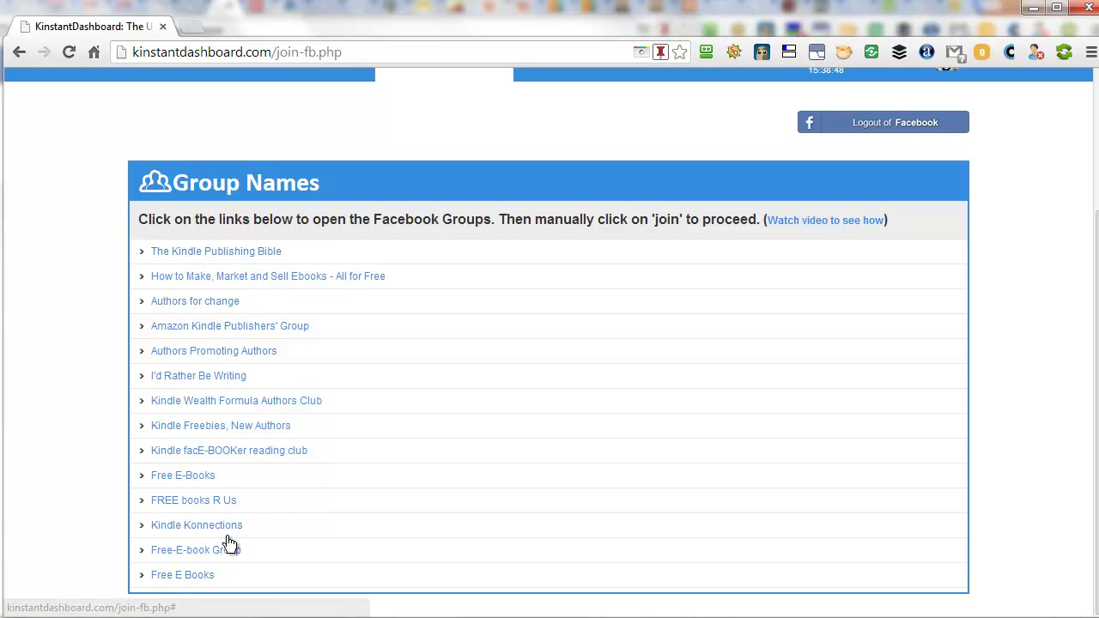
scroll(441, 400, up, 1)
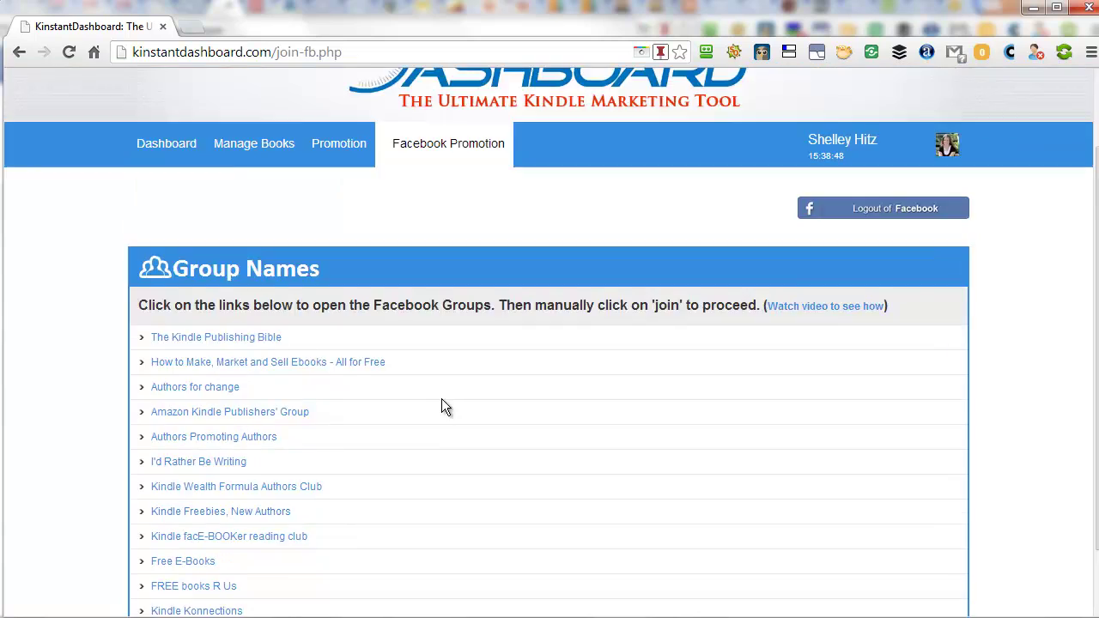
Open the Facebook publishing page and select 21 Days of Faith Challenge as the book to promote.
scroll(441, 408, up, 1)
mouse_move(430, 238)
click(408, 305)
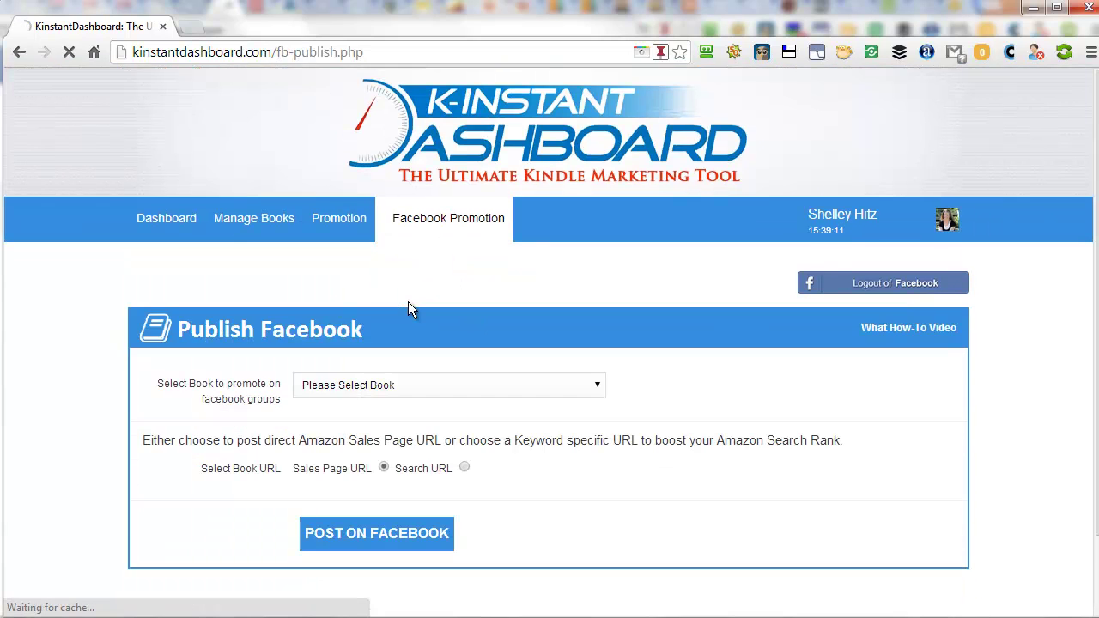
click(352, 414)
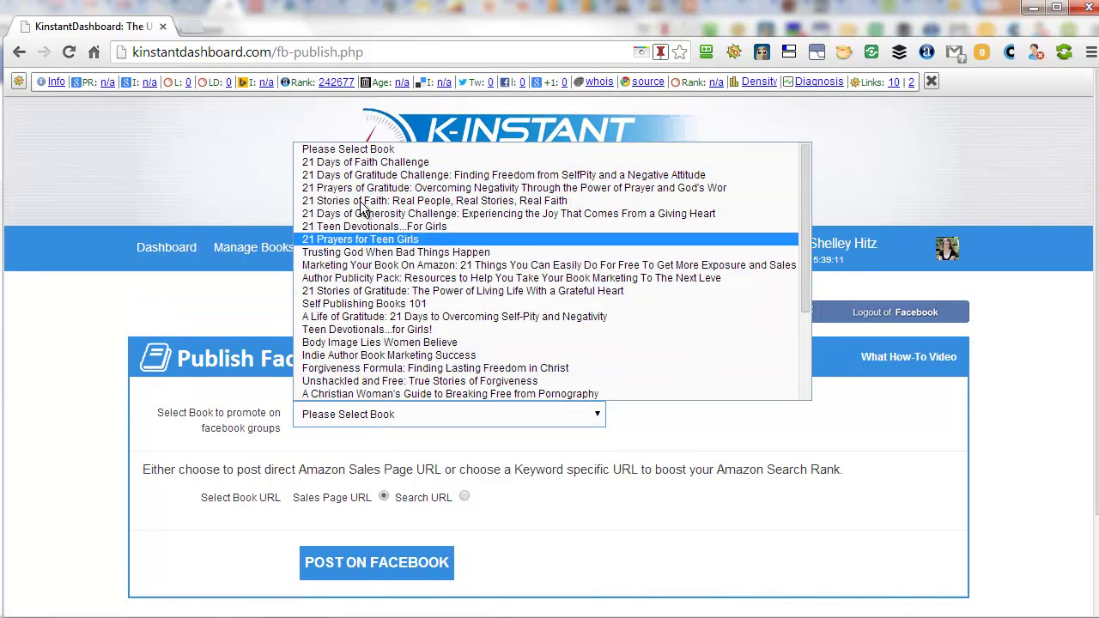
click(368, 157)
scroll(321, 381, down, 2)
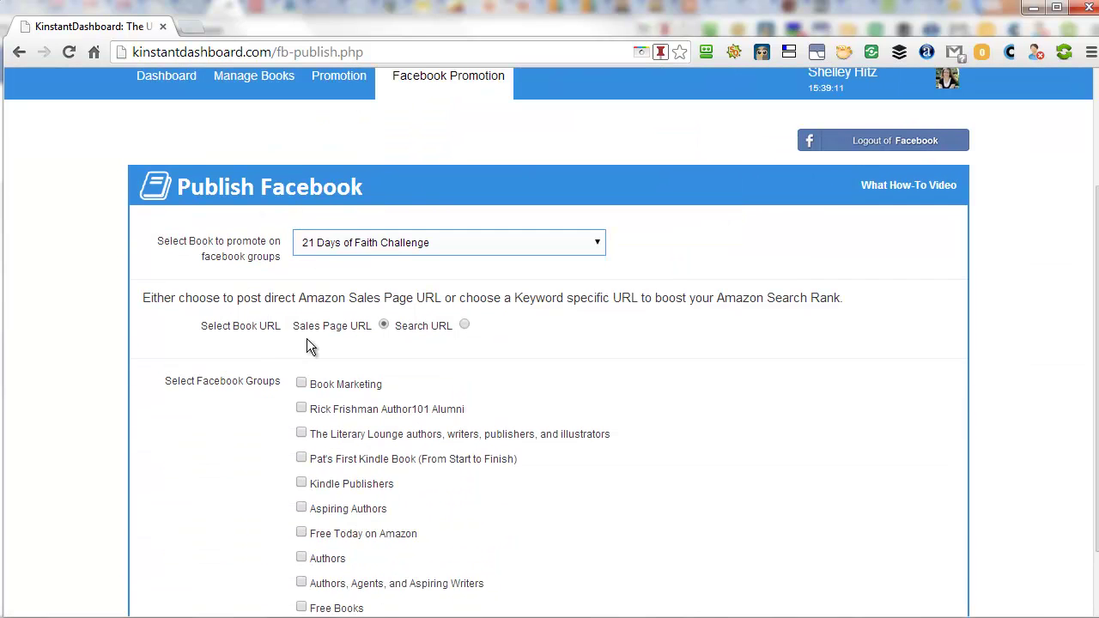
Choose the Search URL with the keyword "faith" and select the Book Marketing and Author101 Alumni Facebook groups.
click(465, 326)
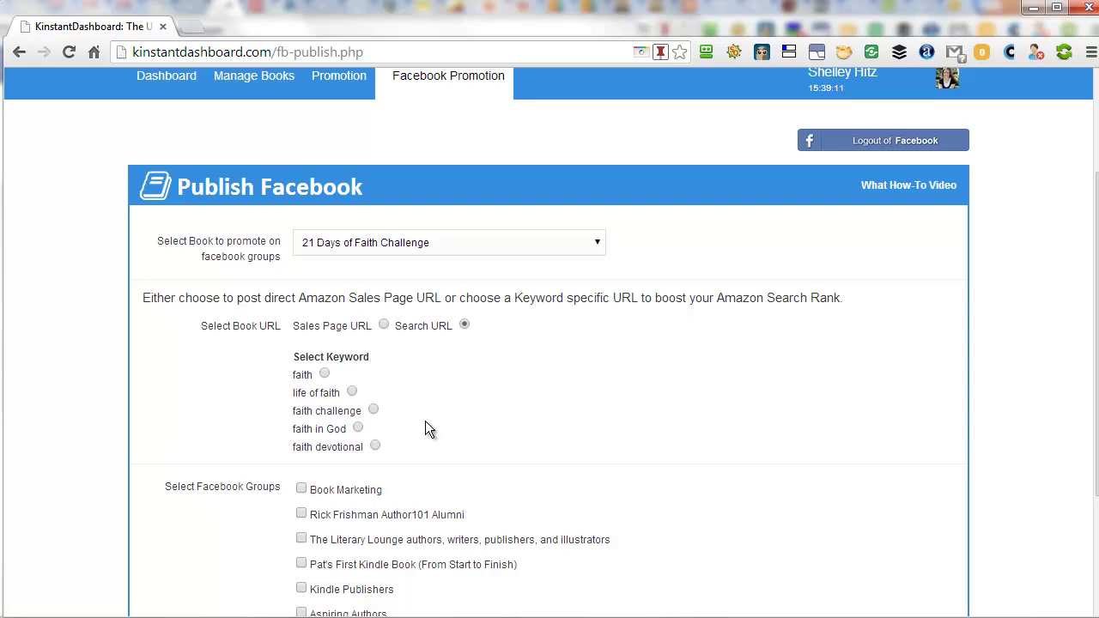
click(325, 375)
scroll(163, 423, down, 2)
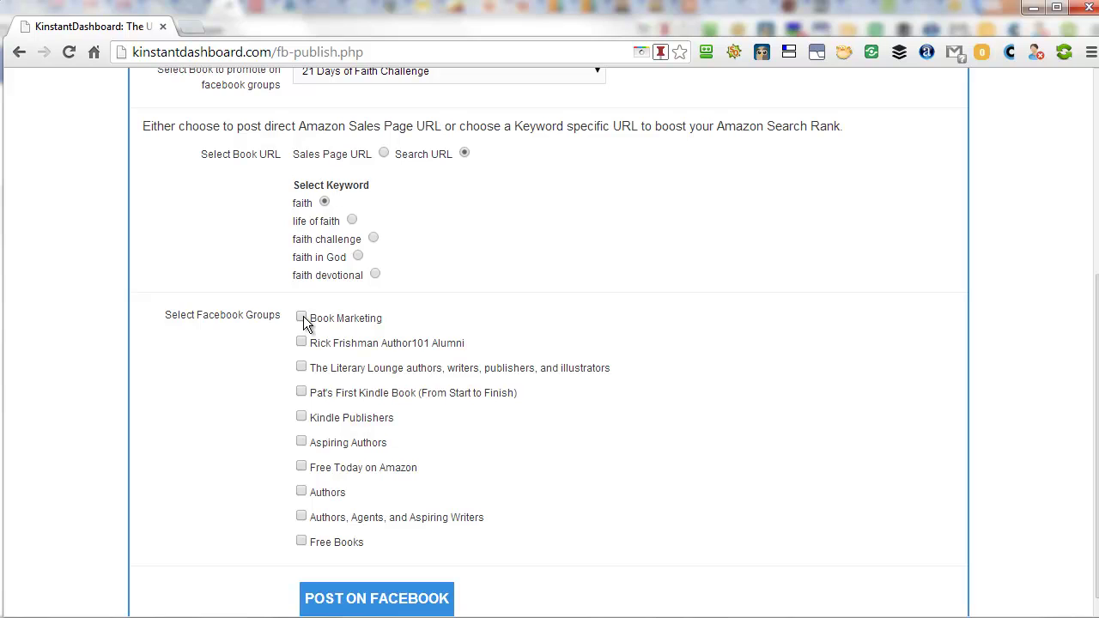
click(301, 342)
scroll(255, 510, down, 1)
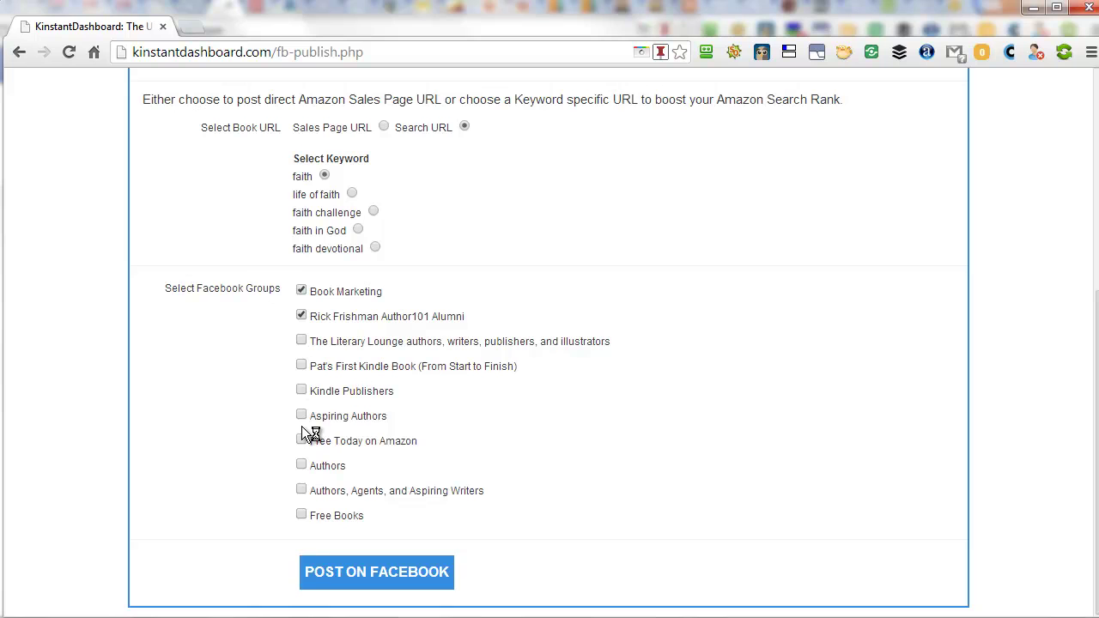
Leave the Facebook form without posting, return to the dashboard and view the book list's rank columns.
scroll(305, 426, up, 2)
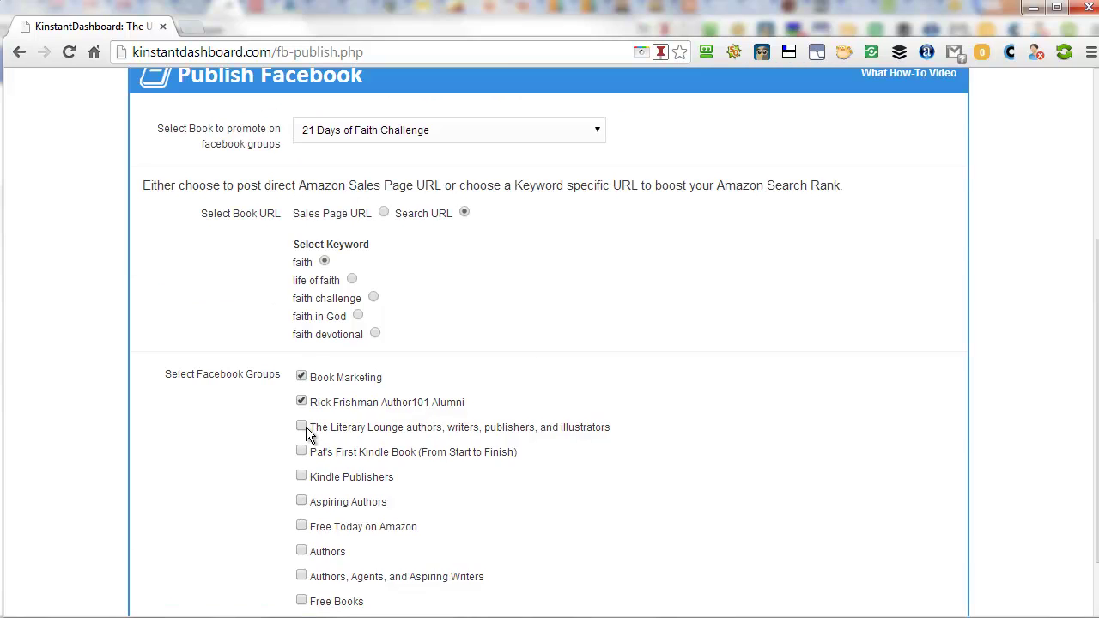
scroll(312, 426, up, 2)
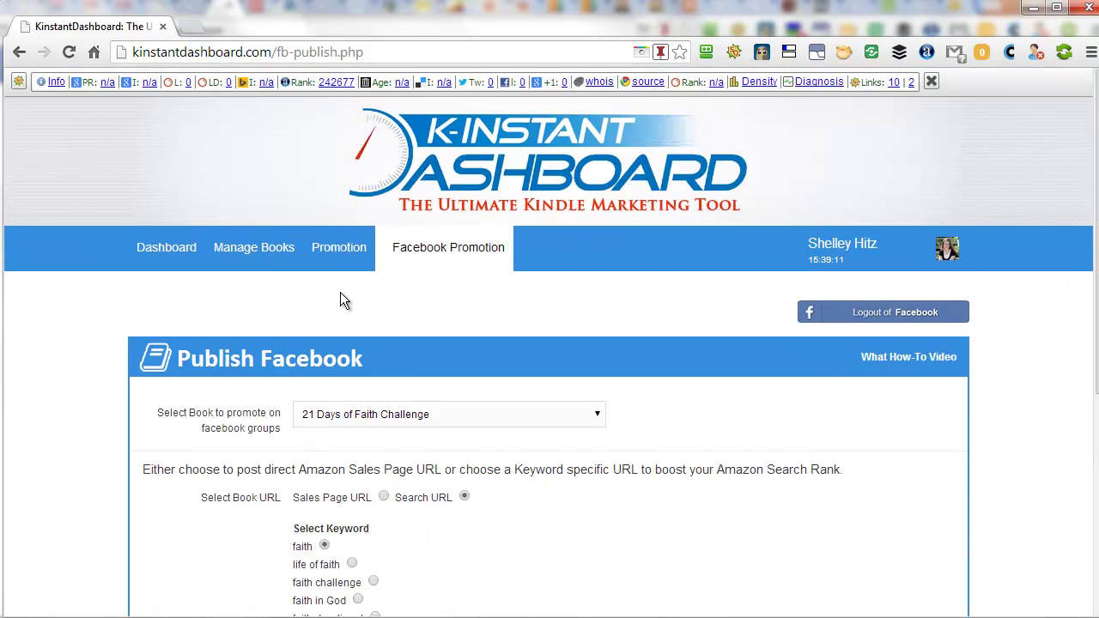
mouse_move(333, 254)
click(169, 246)
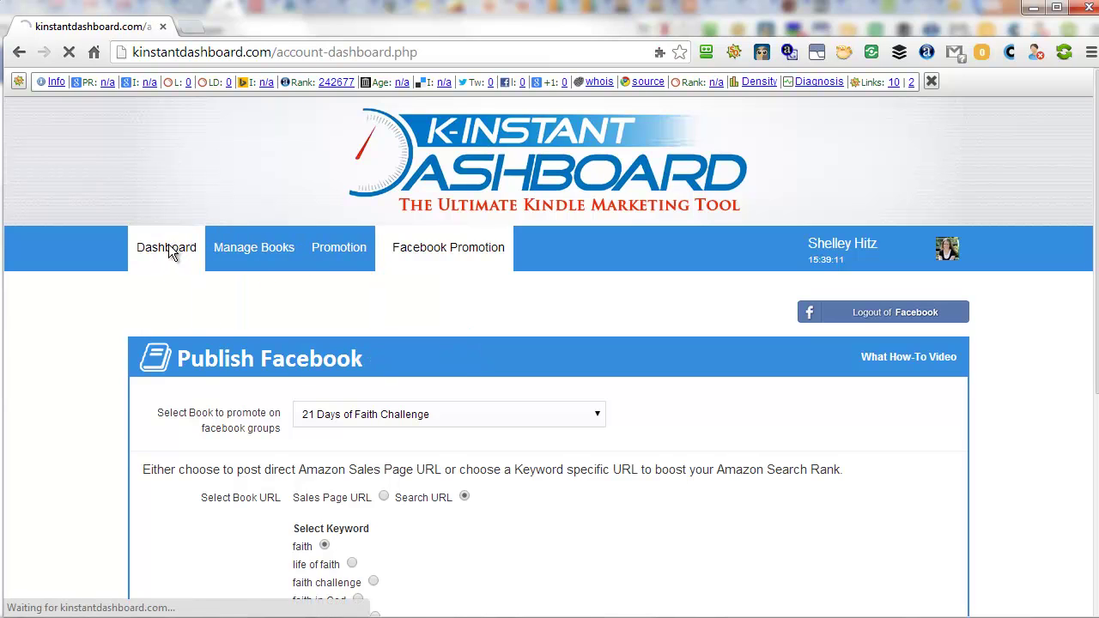
scroll(94, 341, down, 3)
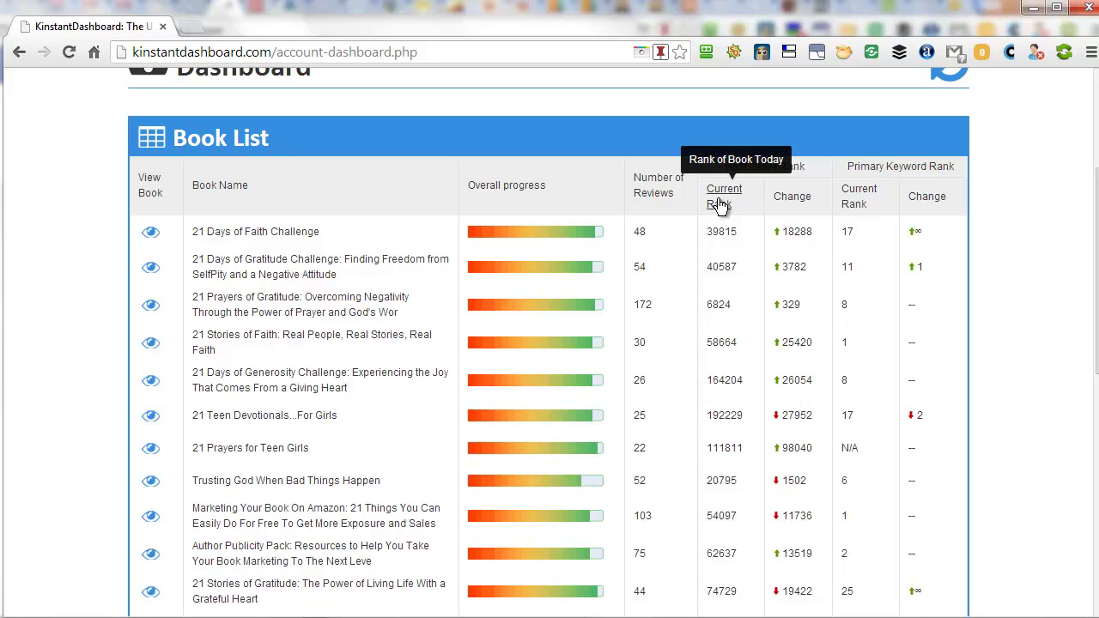
Search the dashboard page for "21 days of faith" and open the 21 Days of Faith Challenge book details.
mouse_move(718, 195)
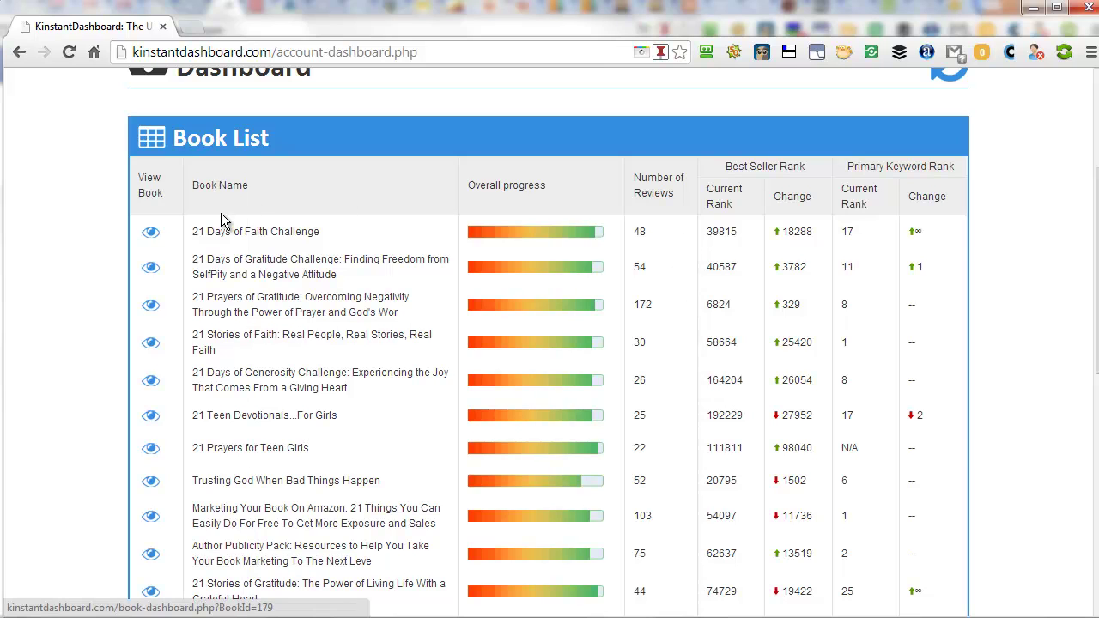
scroll(103, 270, down, 2)
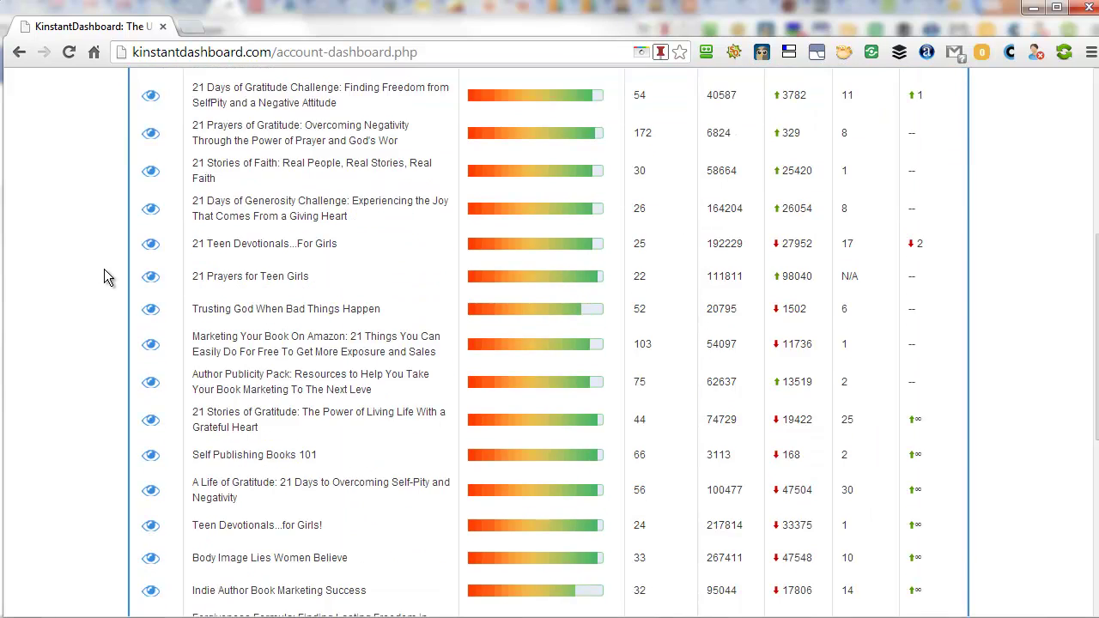
scroll(108, 269, down, 2)
scroll(98, 275, up, 6)
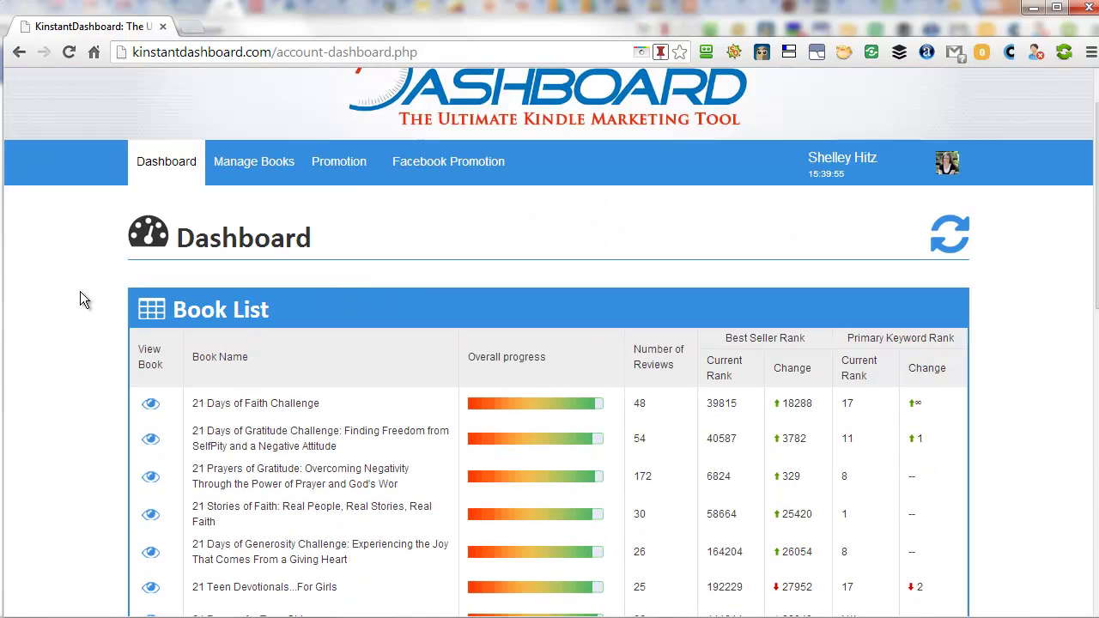
key(ctrl+f)
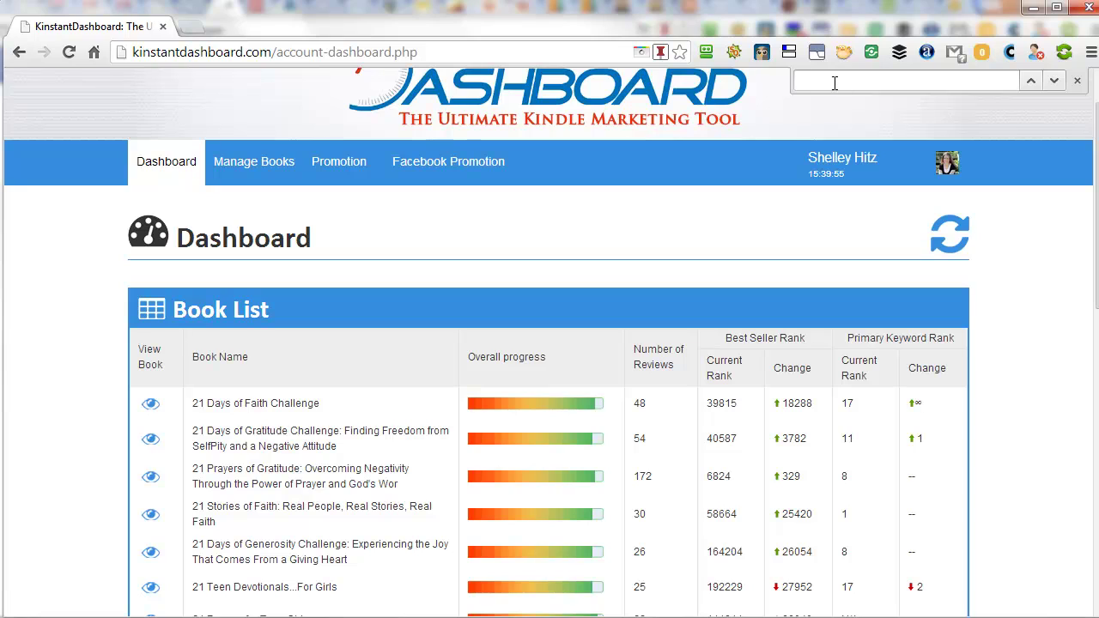
text(21 day)
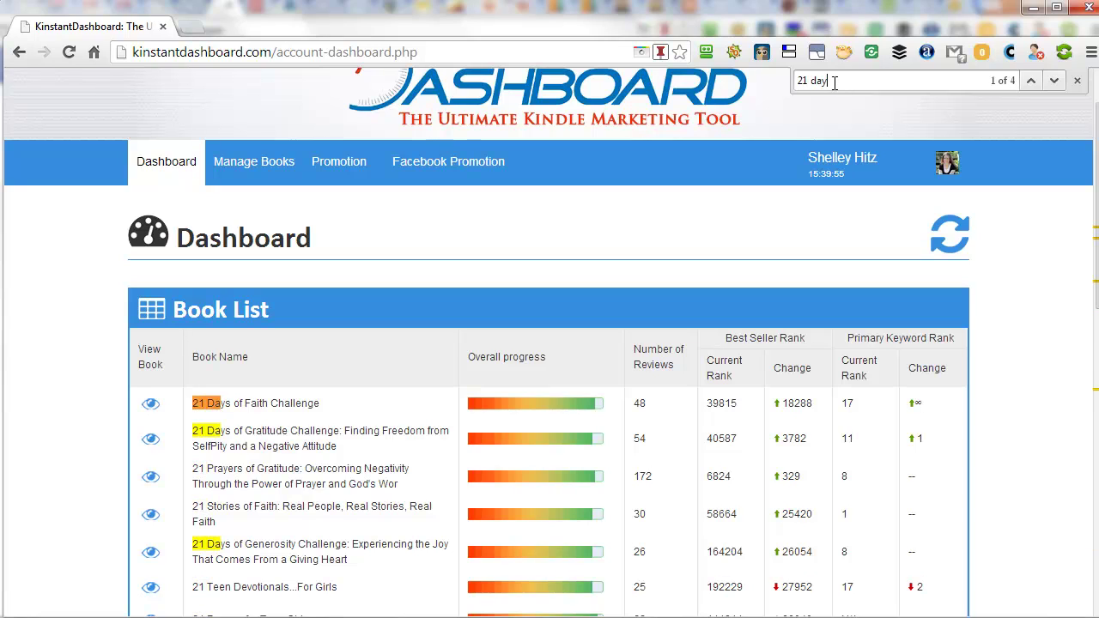
text(s of faith)
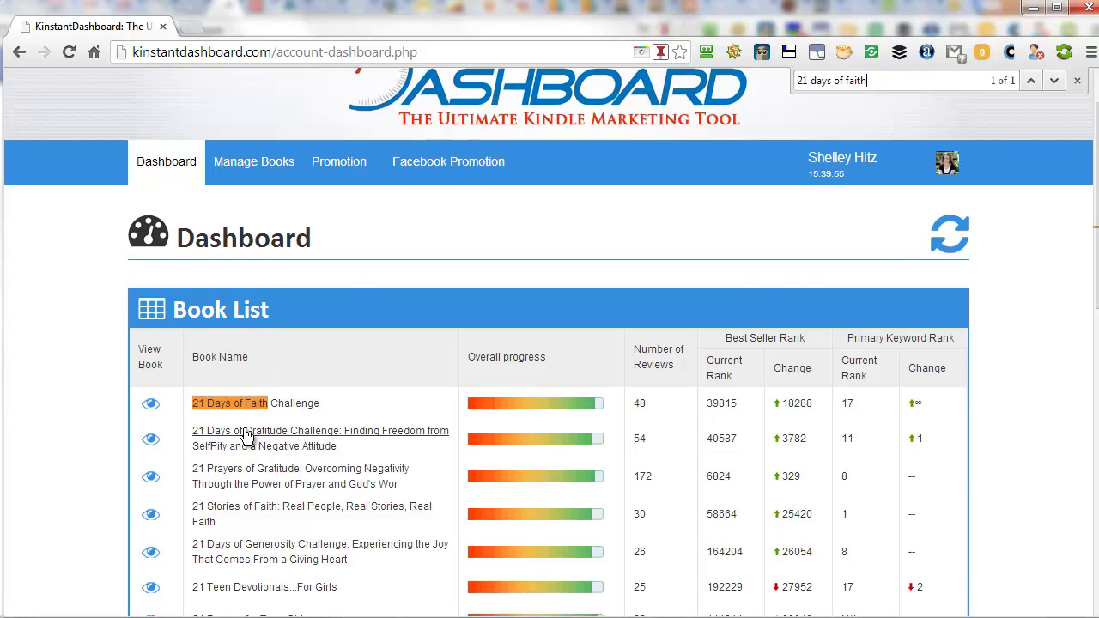
click(249, 415)
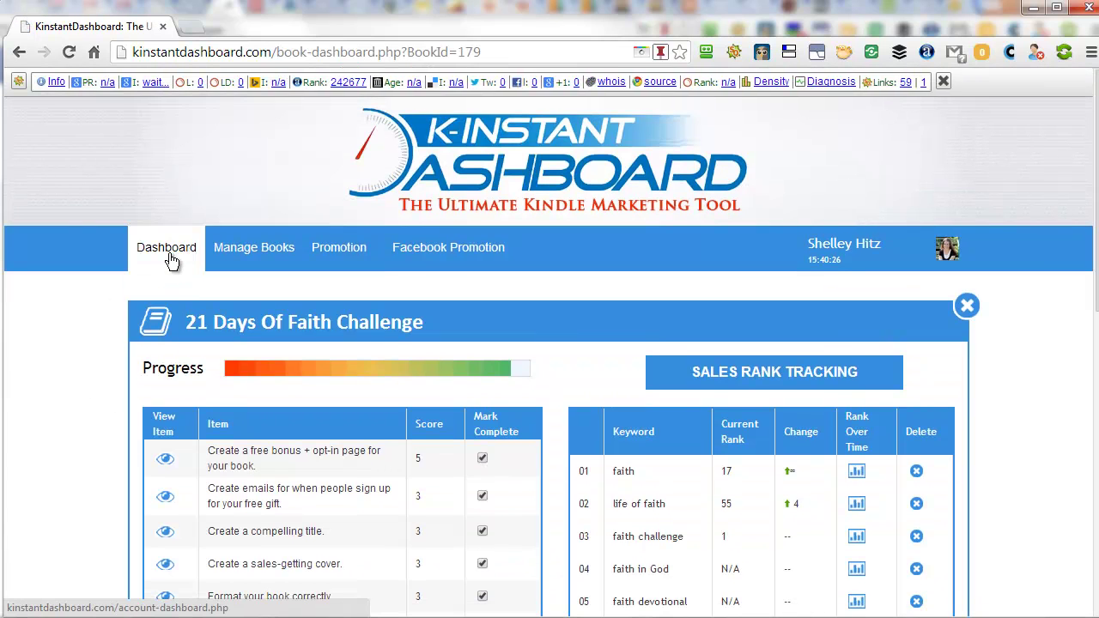
Return to the main dashboard and look over its promotion options, Facebook promotion options and book list.
click(170, 256)
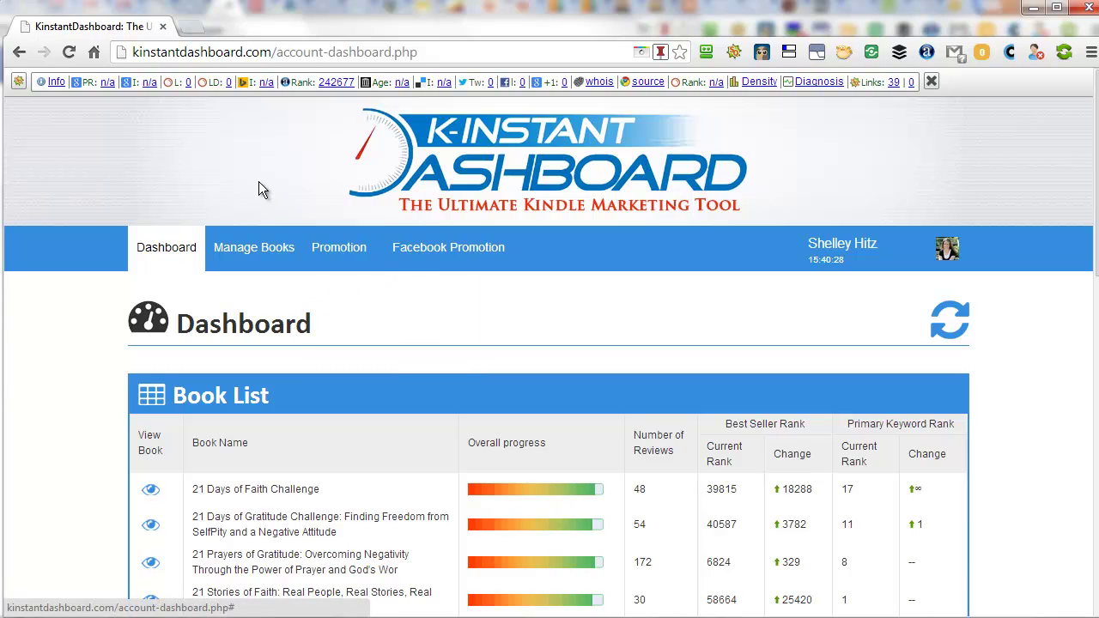
mouse_move(334, 260)
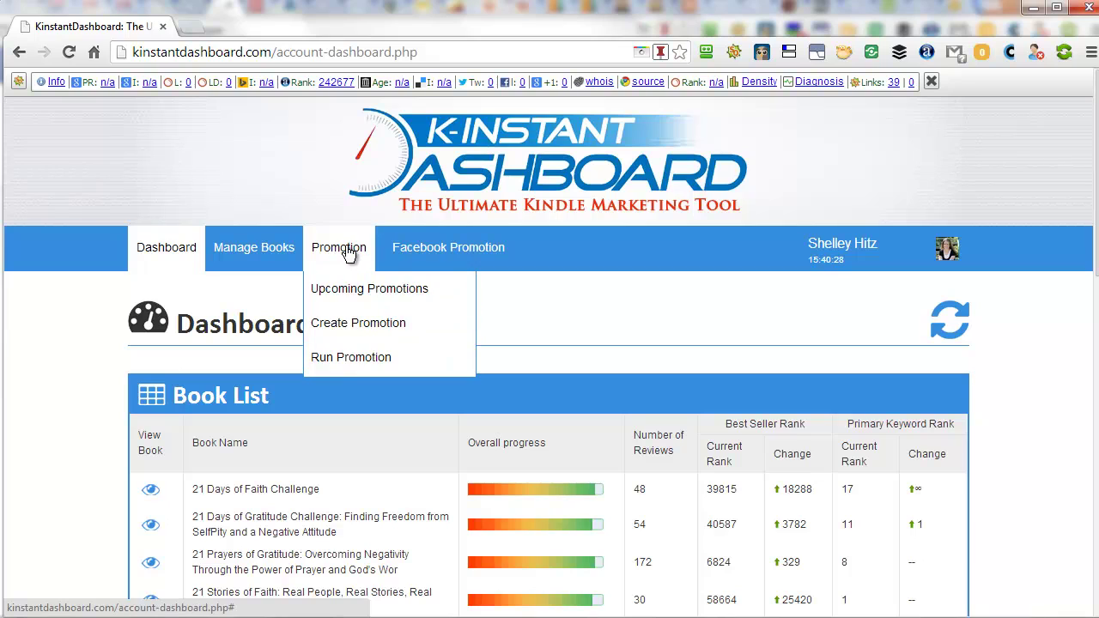
mouse_move(448, 255)
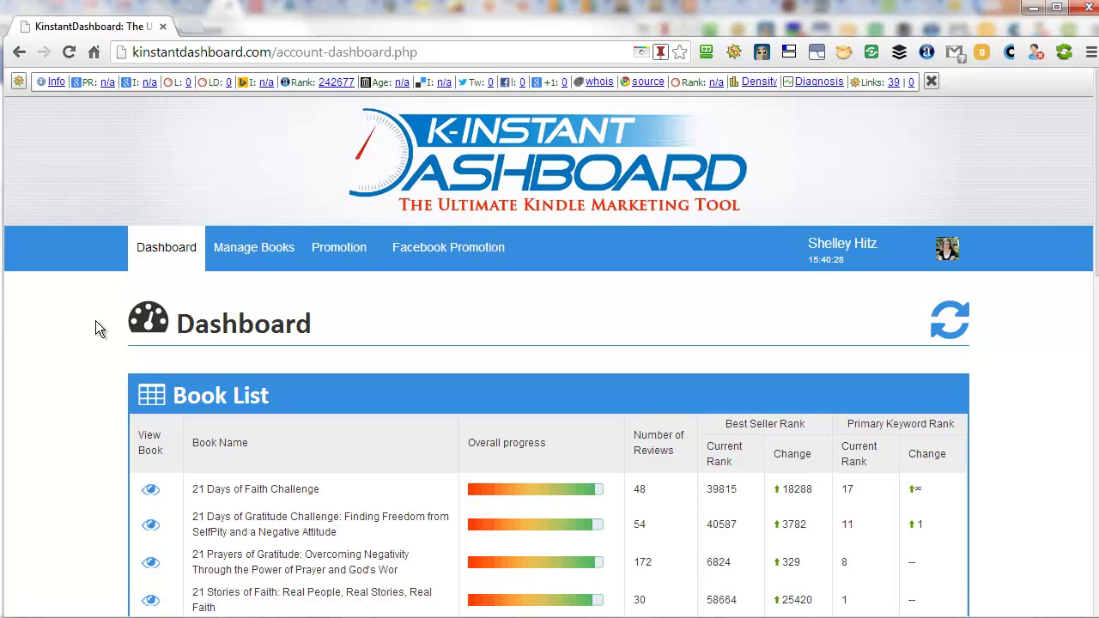
scroll(106, 309, down, 3)
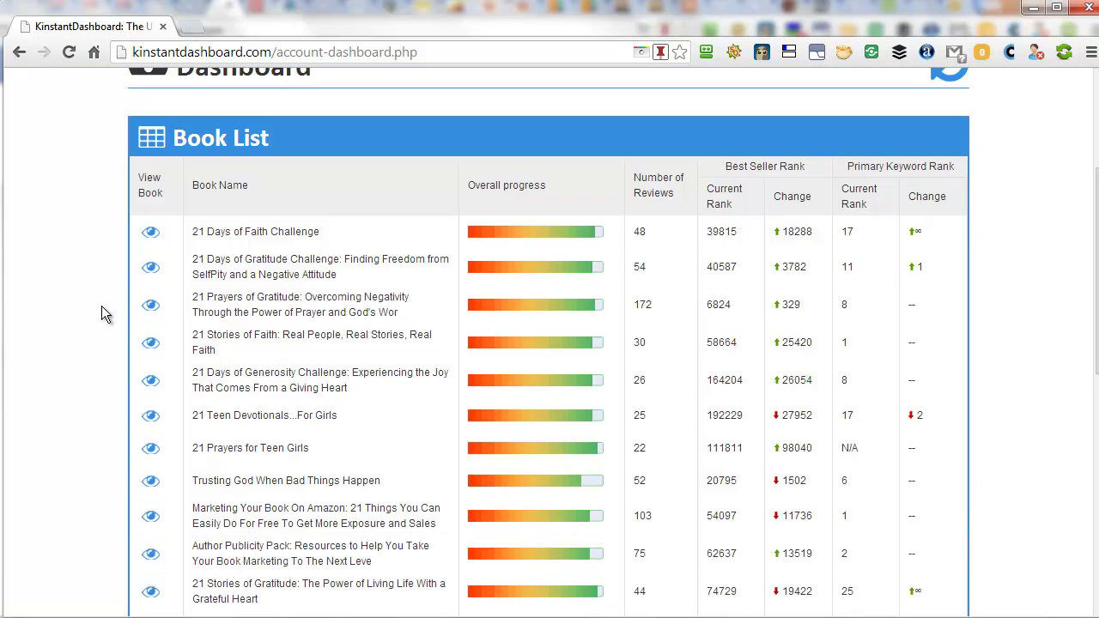
scroll(107, 309, up, 3)
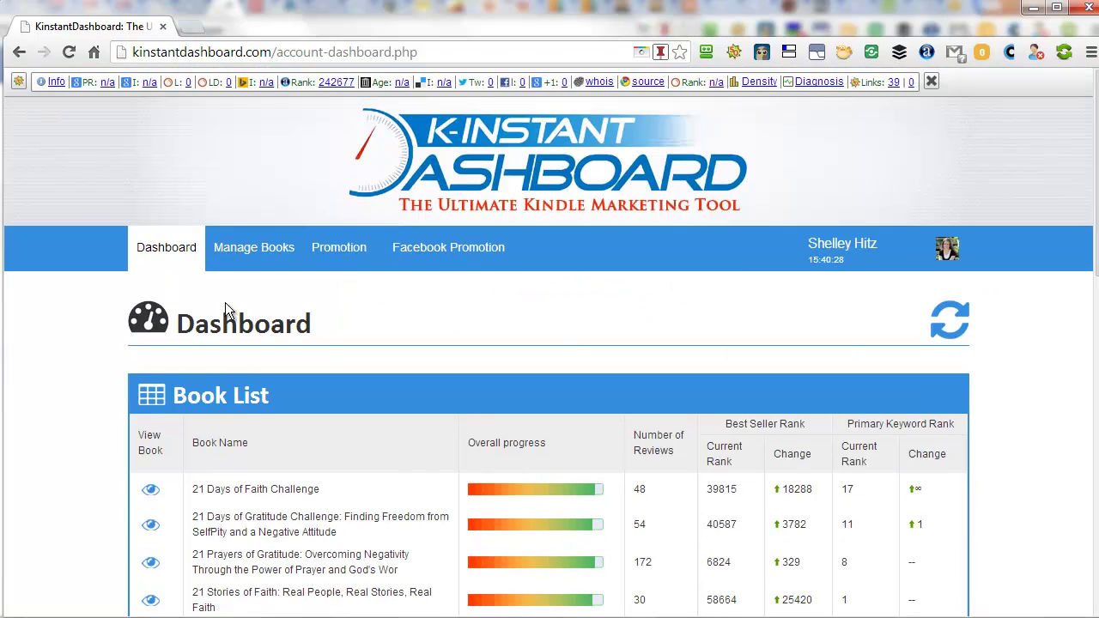
scroll(409, 480, down, 2)
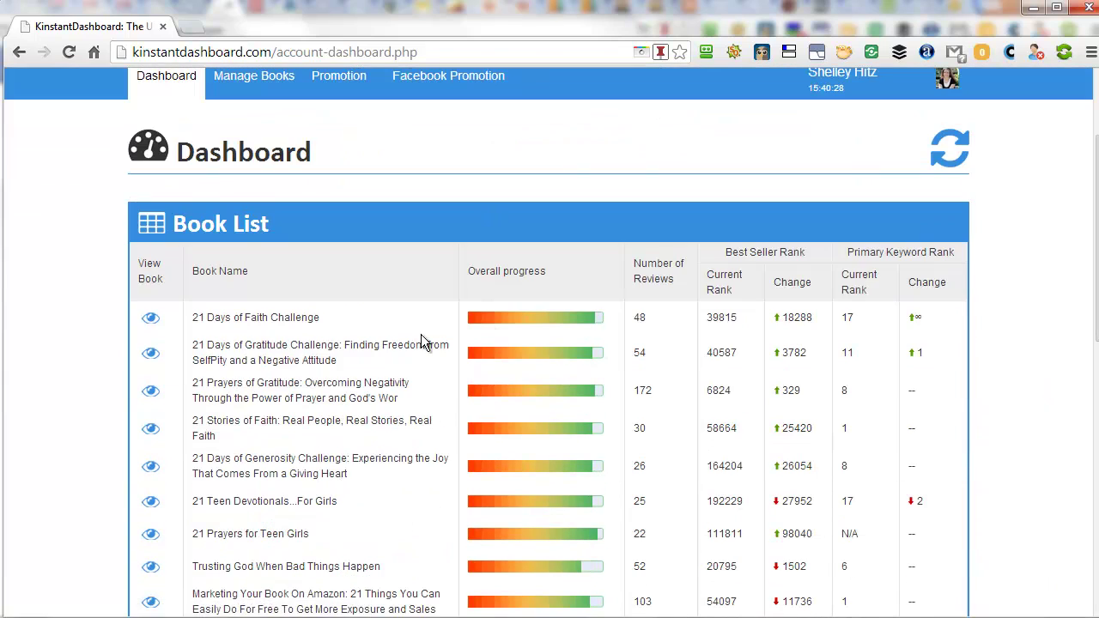
scroll(418, 246, up, 2)
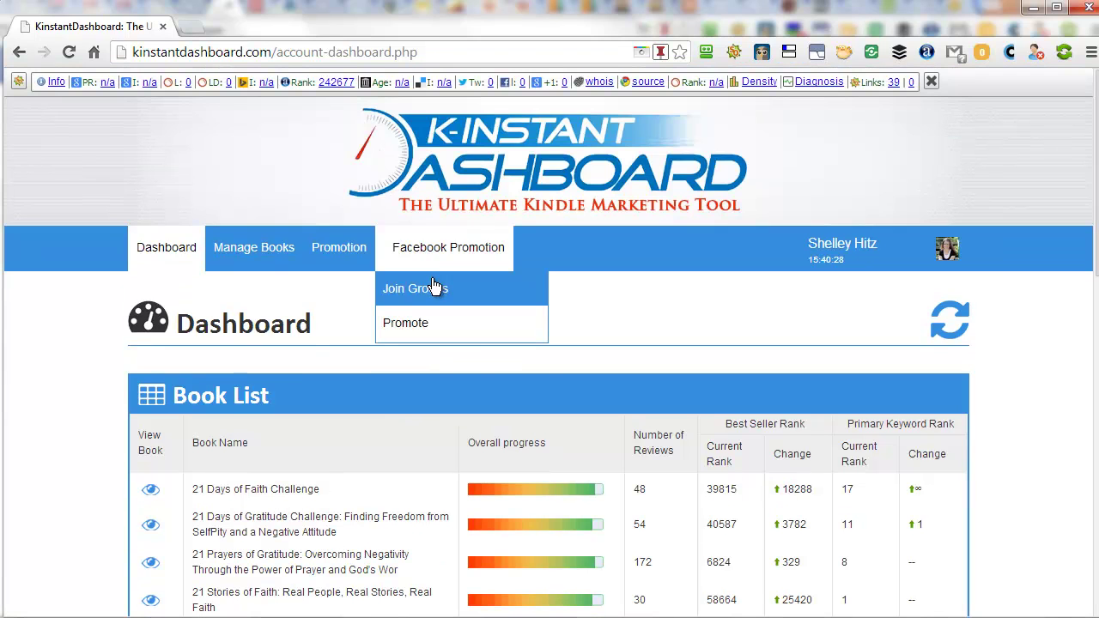
mouse_move(333, 258)
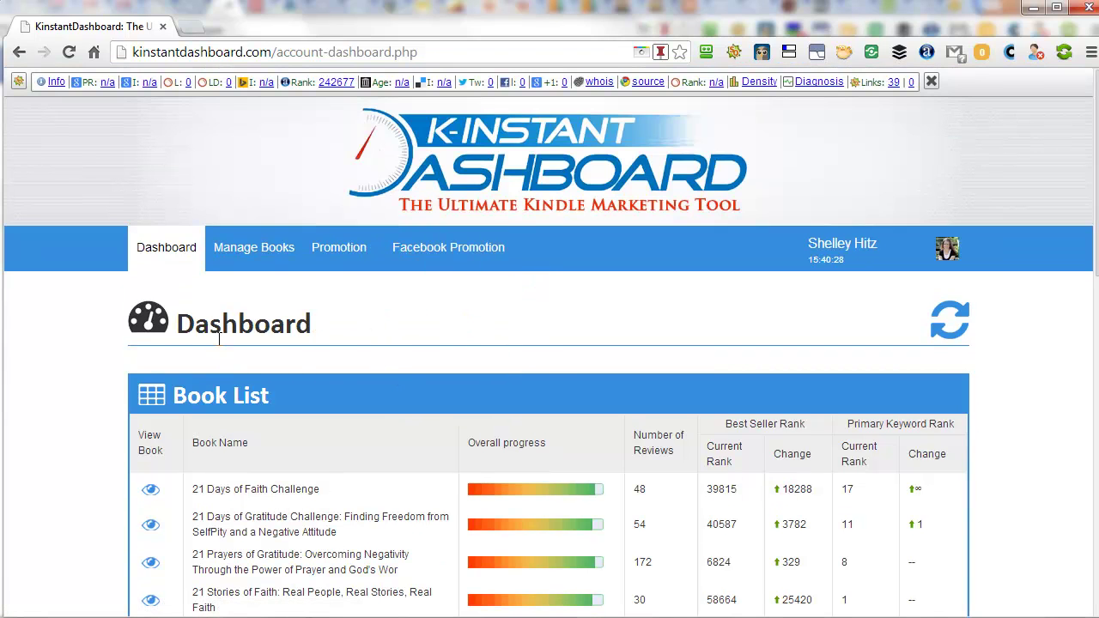